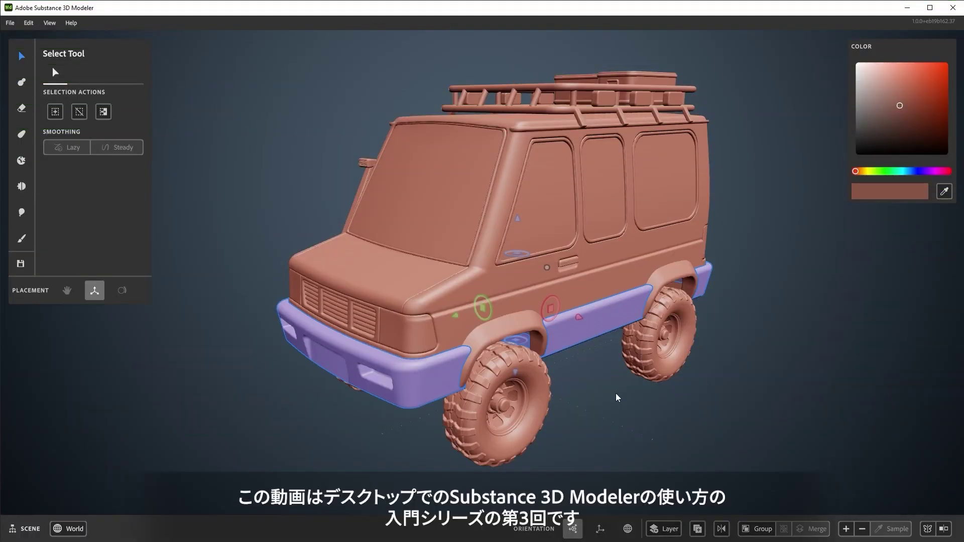
Step: Select the roof cargo box, rotate it slightly, then pick the wheel hub
click(616, 393)
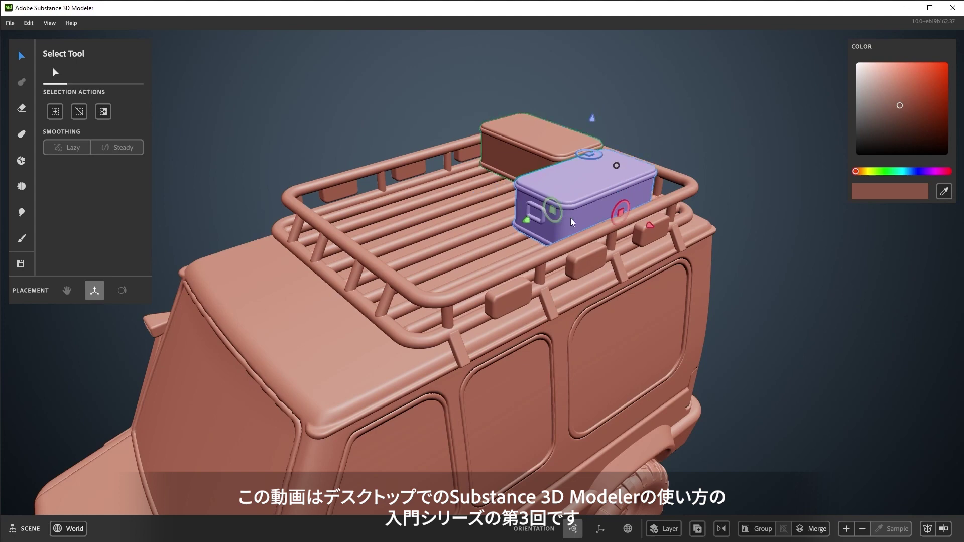
drag(600, 149, 623, 158)
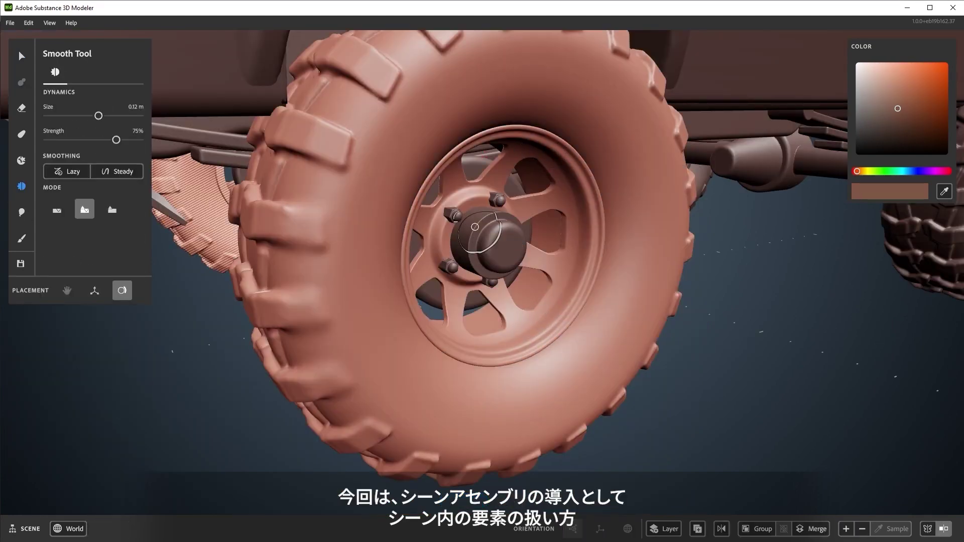
click(478, 245)
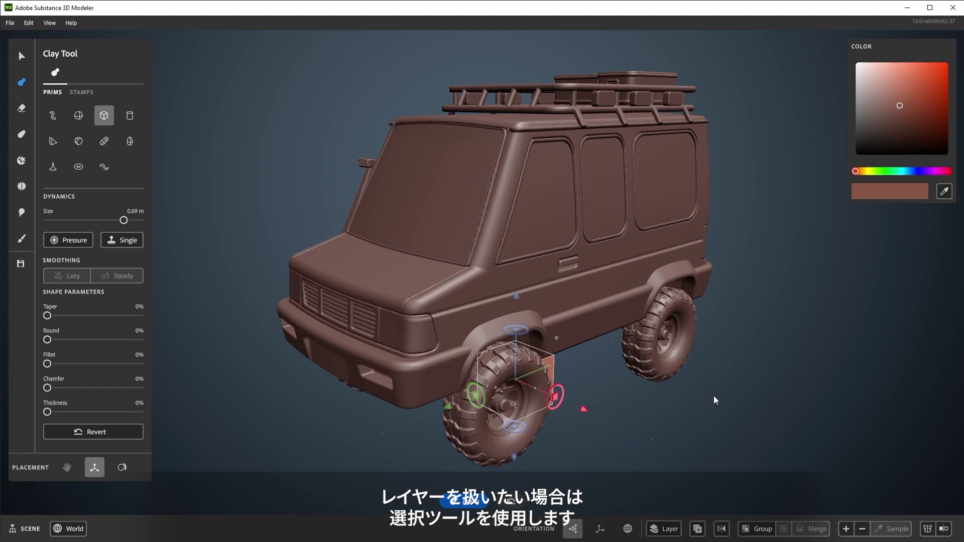
Step: With the Select Tool (V), select body, windshield, bumper and upper panels, then deselect
click(20, 57)
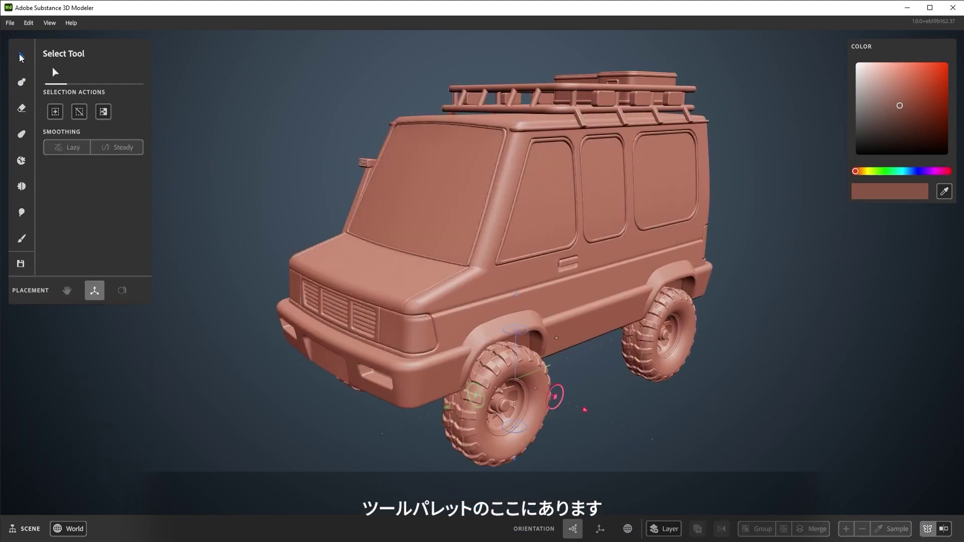
key(v)
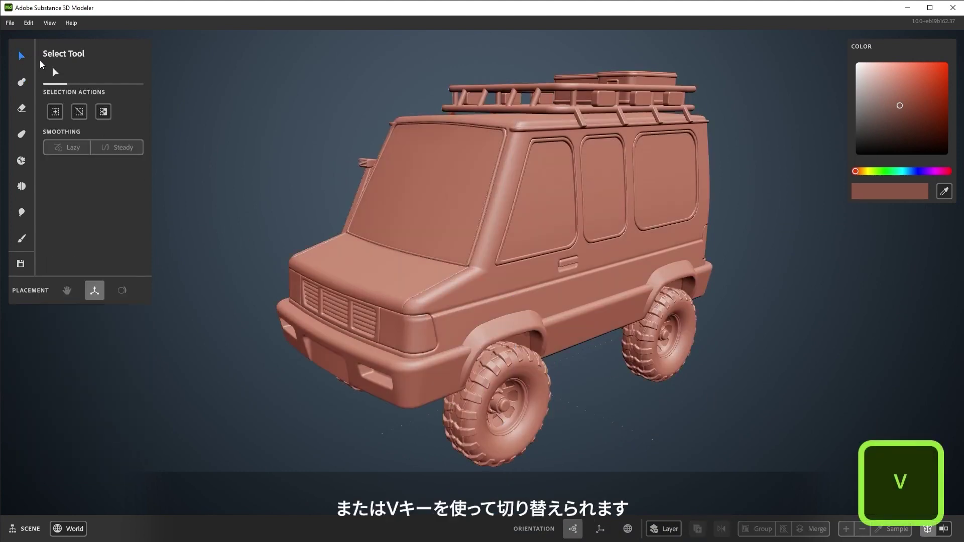
click(486, 297)
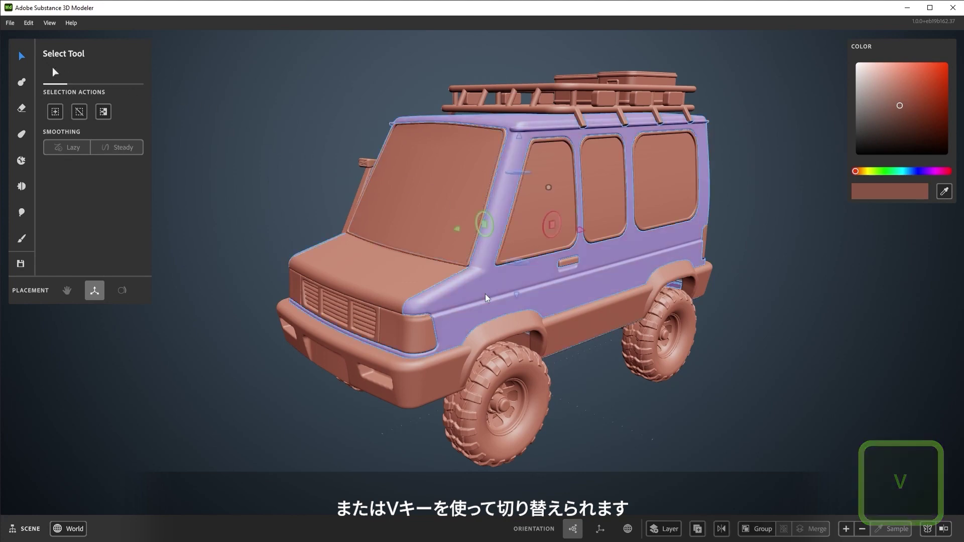
click(408, 296)
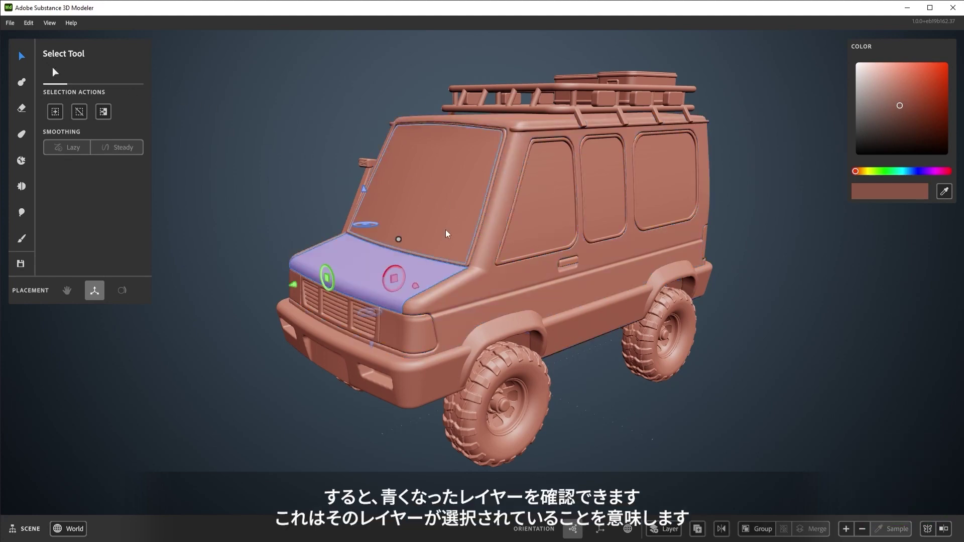
click(444, 229)
click(591, 332)
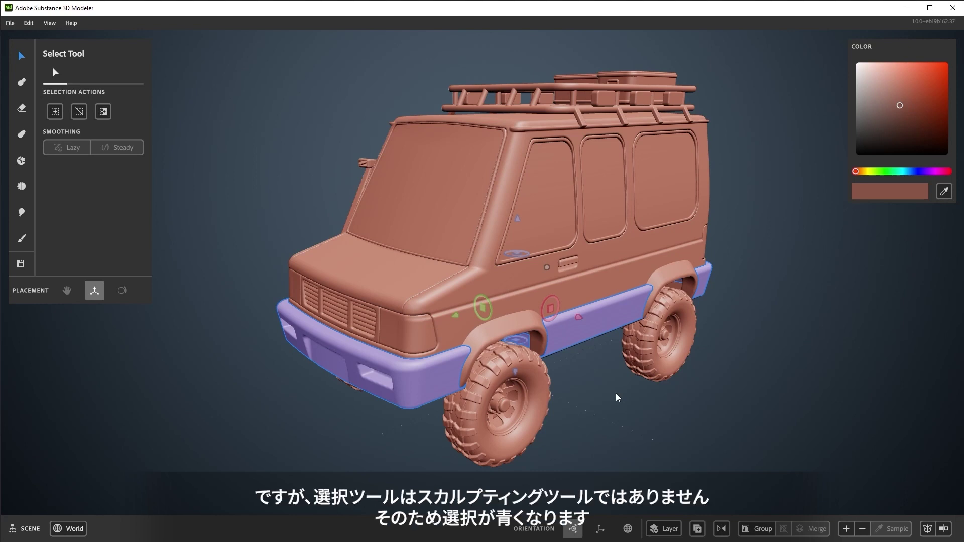
click(711, 397)
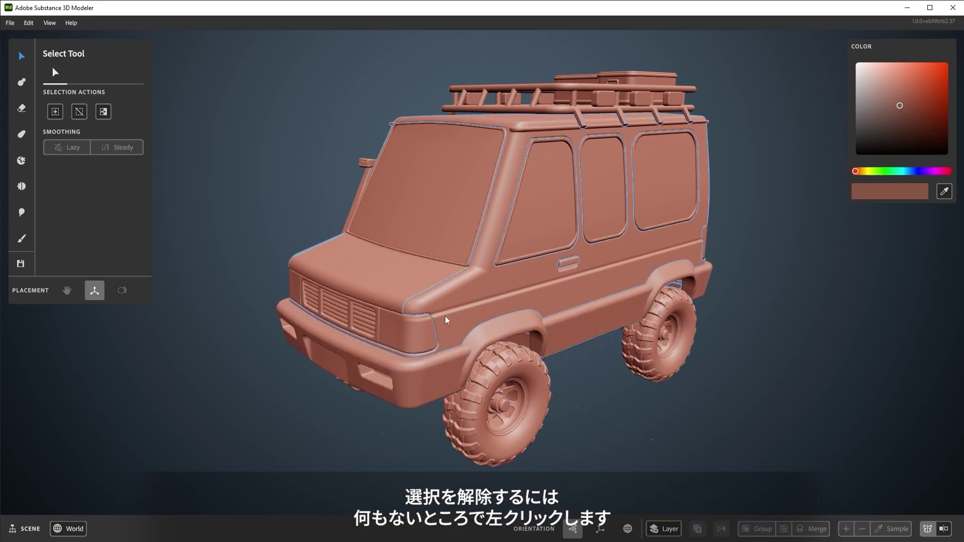
click(443, 314)
click(793, 286)
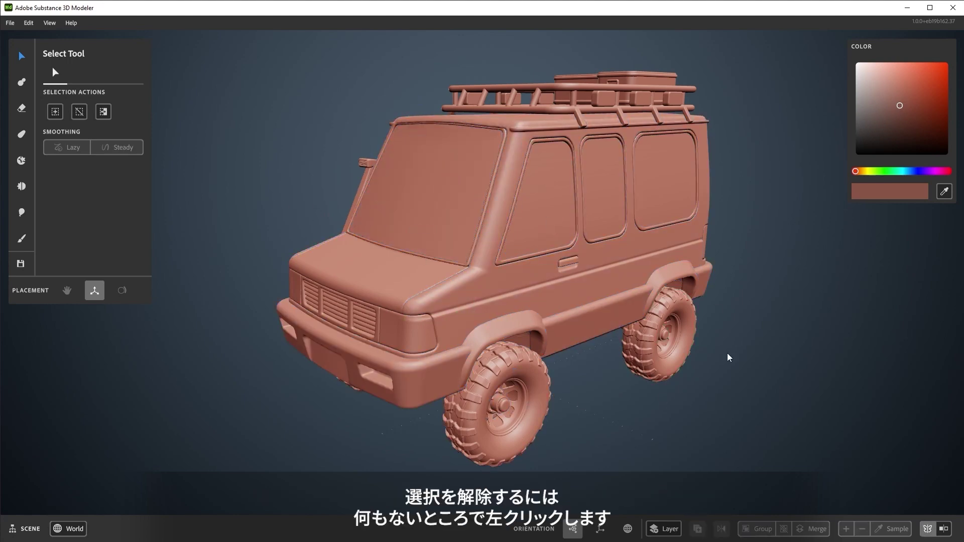
Step: Select the roof cargo box and move it along the rack, rotating and tilting it
click(526, 362)
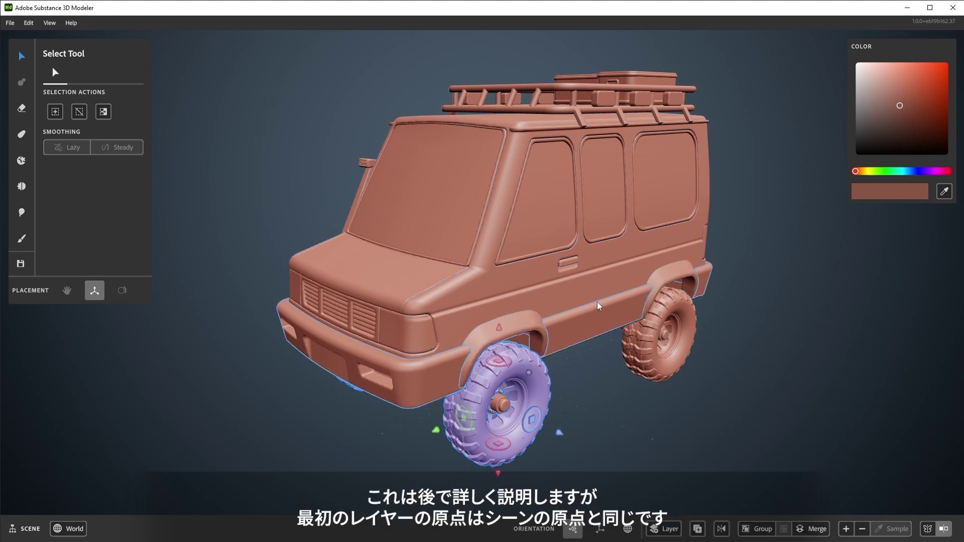
click(630, 73)
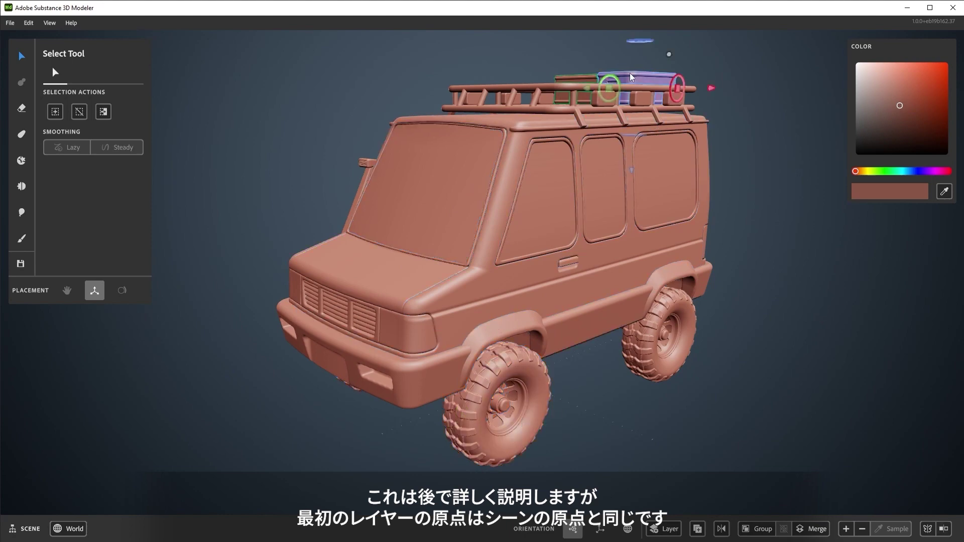
mouse_move(720, 132)
middle_down()
mouse_move(718, 201)
mouse_move(754, 298)
middle_up()
drag(542, 214, 531, 225)
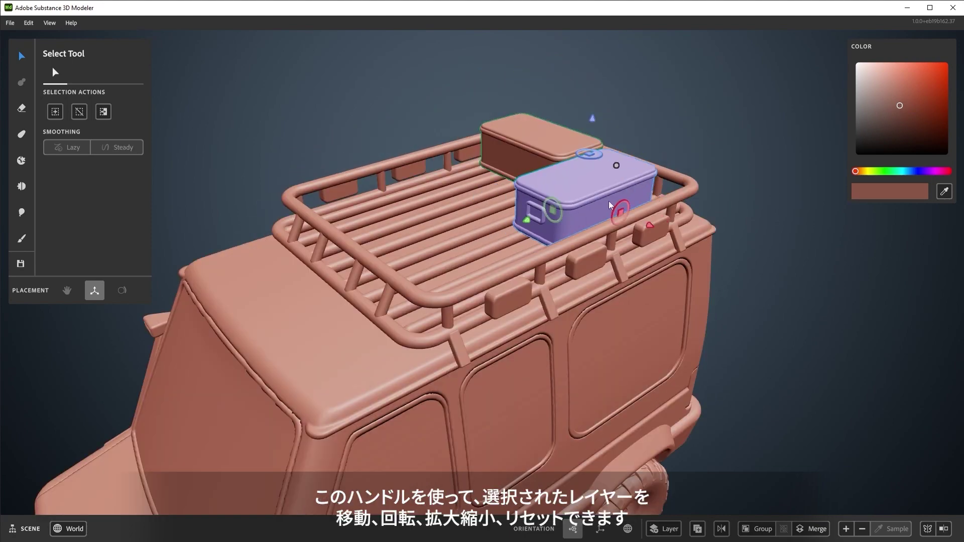
mouse_move(603, 155)
mouse_down()
mouse_move(625, 161)
mouse_move(542, 211)
mouse_move(450, 240)
mouse_move(445, 233)
mouse_up()
drag(485, 181, 472, 198)
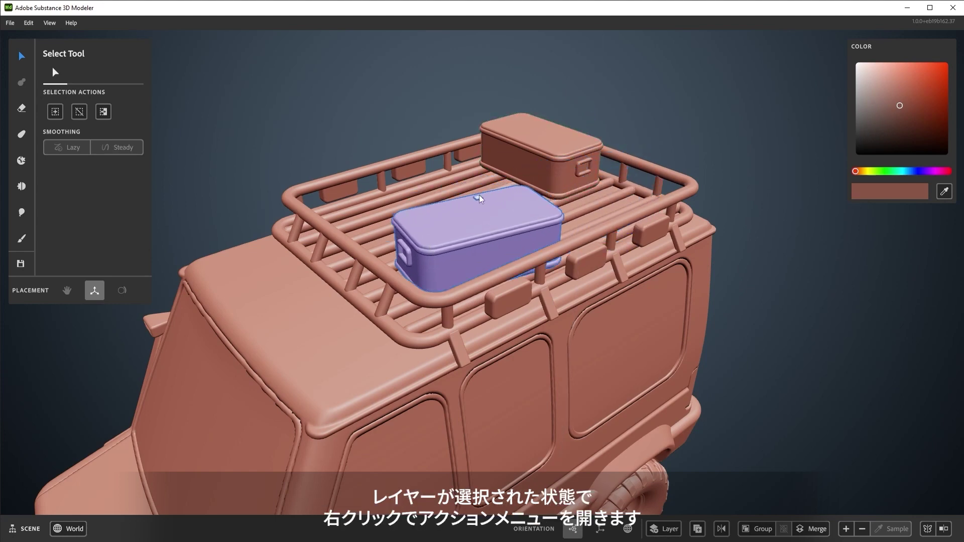
Step: Flip the cargo box from the Actions panel, delete it, then undo the deletion
right_click(540, 230)
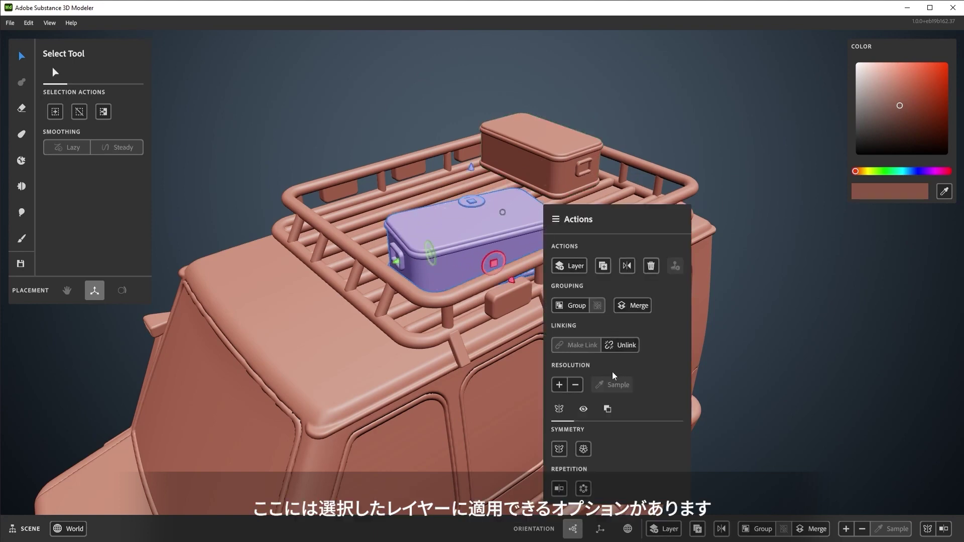
click(627, 266)
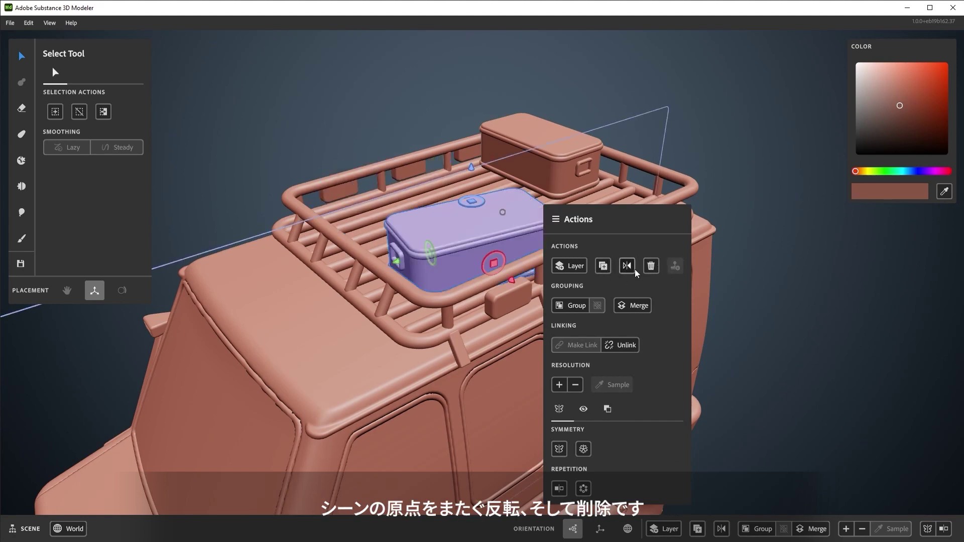
key(Delete)
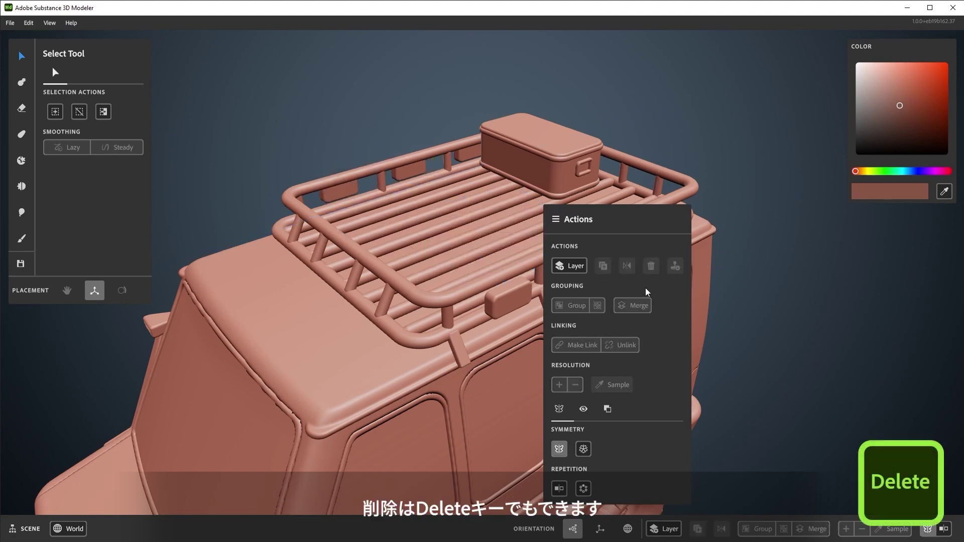
key(ctrl+z)
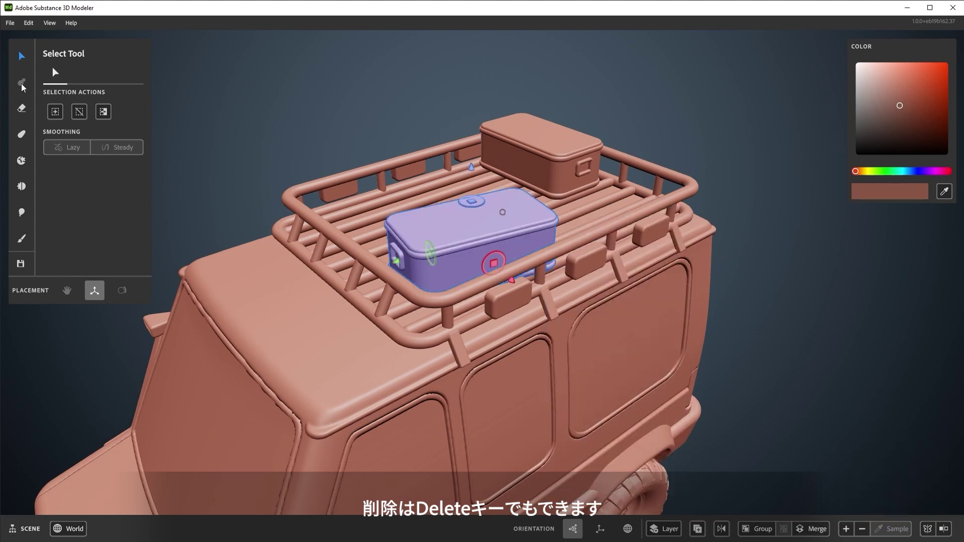
Step: Select the roof lights, start sculpting, and sample the light's size and roundness
click(784, 307)
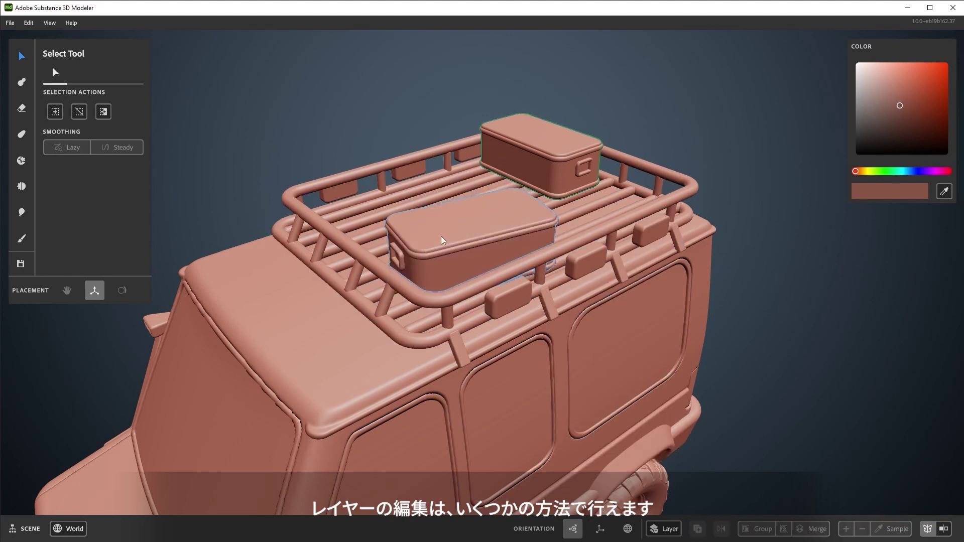
click(508, 301)
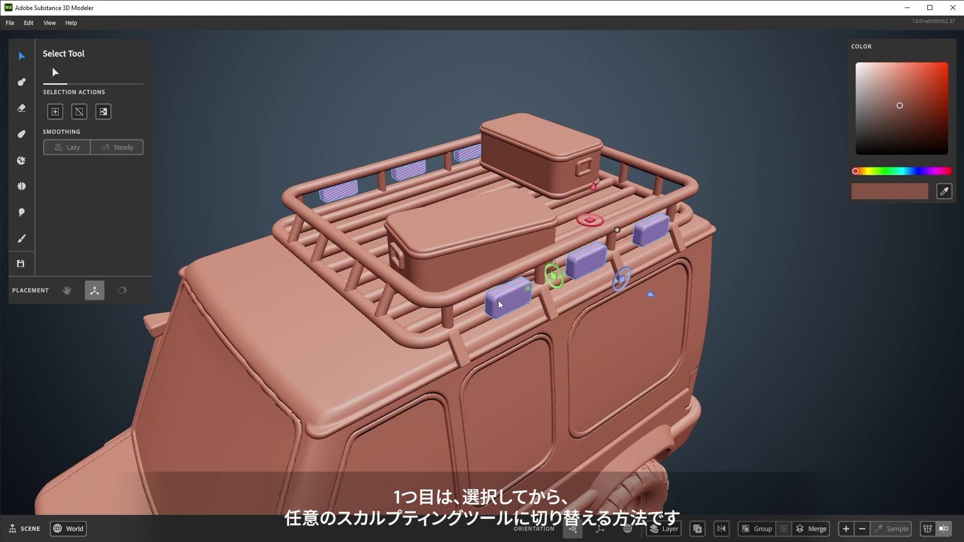
click(21, 82)
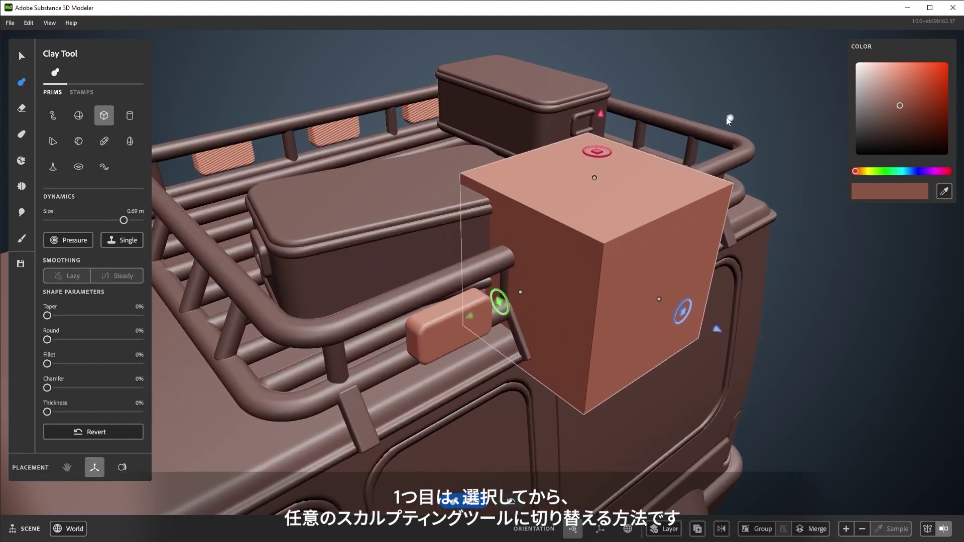
click(584, 267)
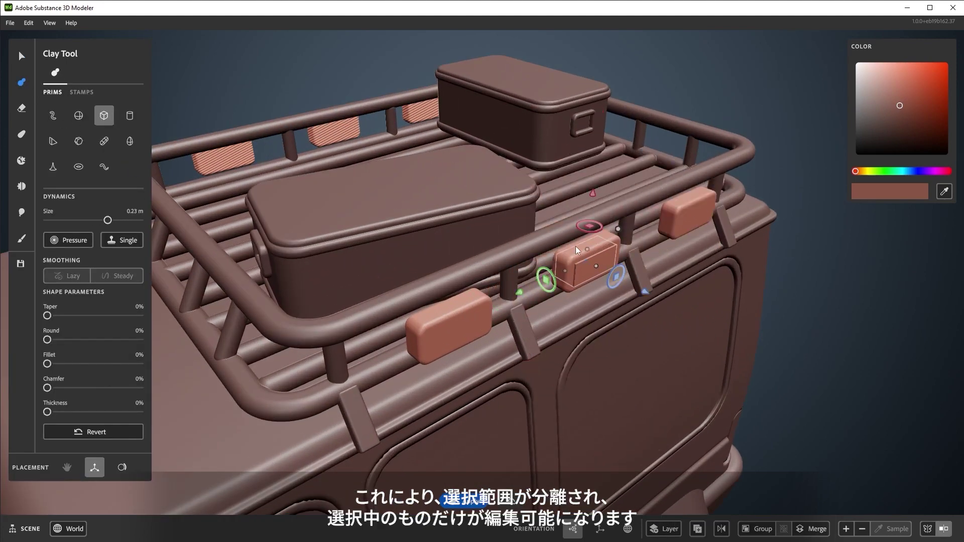
scroll(575, 240, up, 2)
scroll(576, 254, up, 2)
scroll(698, 316, down, 2)
scroll(667, 289, down, 2)
Step: Enter and leave editing on the van body and then the windshield
key(Escape)
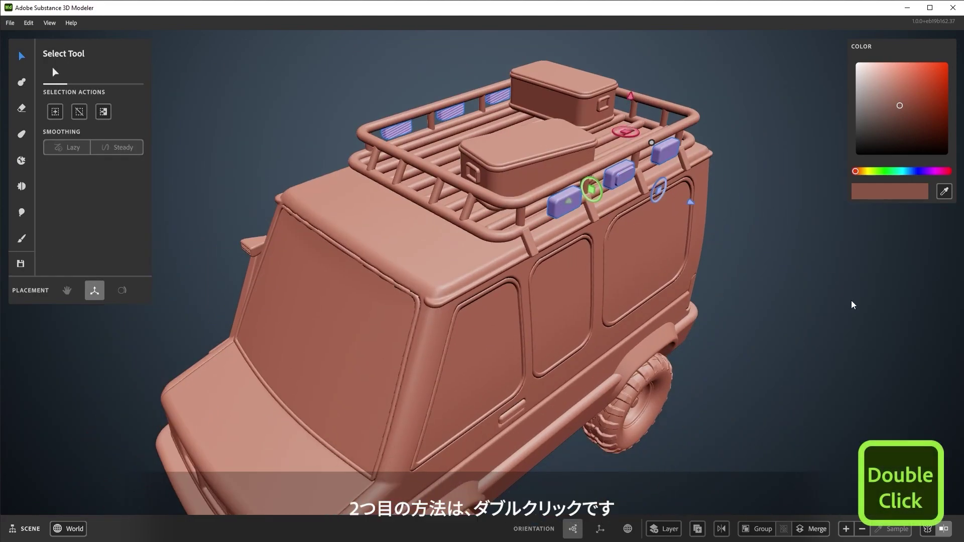
double_click(475, 266)
double_click(480, 257)
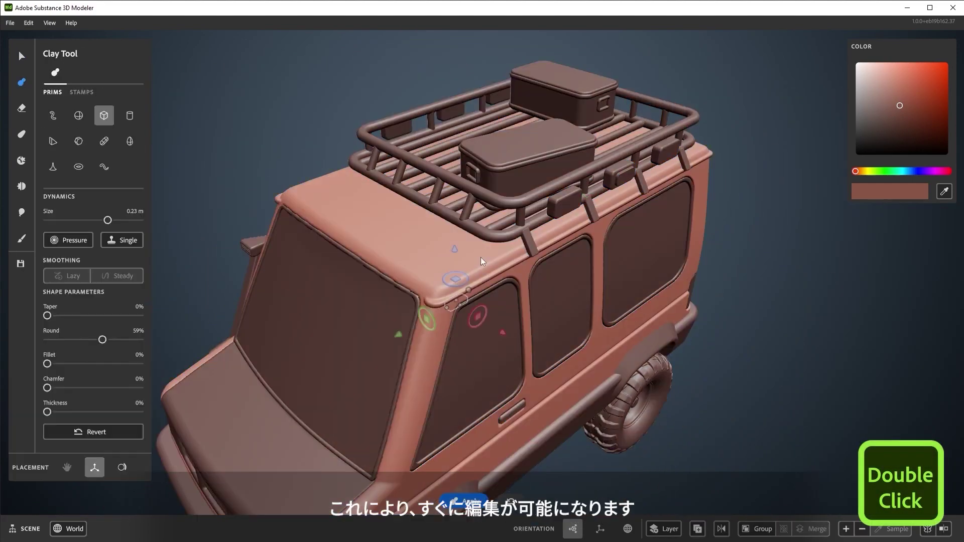
key(Escape)
click(360, 334)
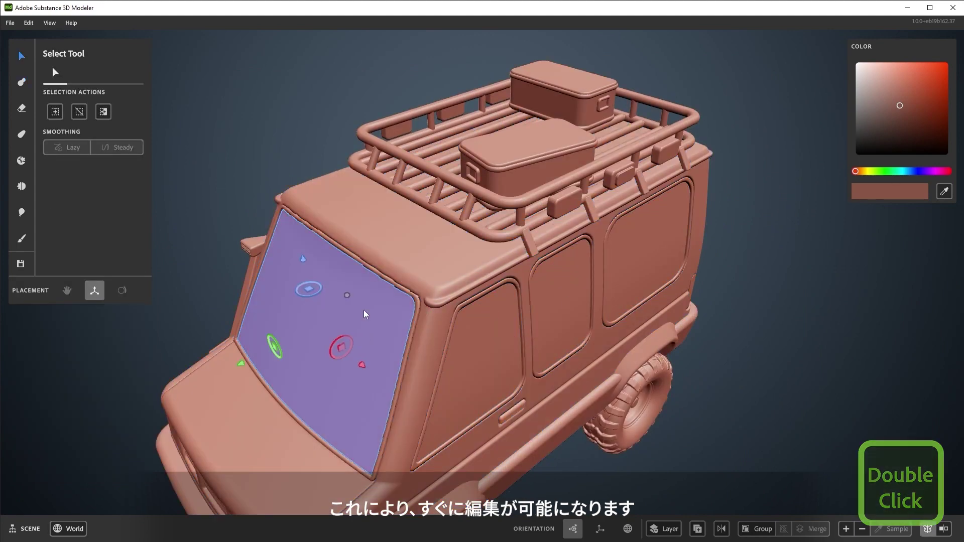
double_click(364, 310)
double_click(657, 349)
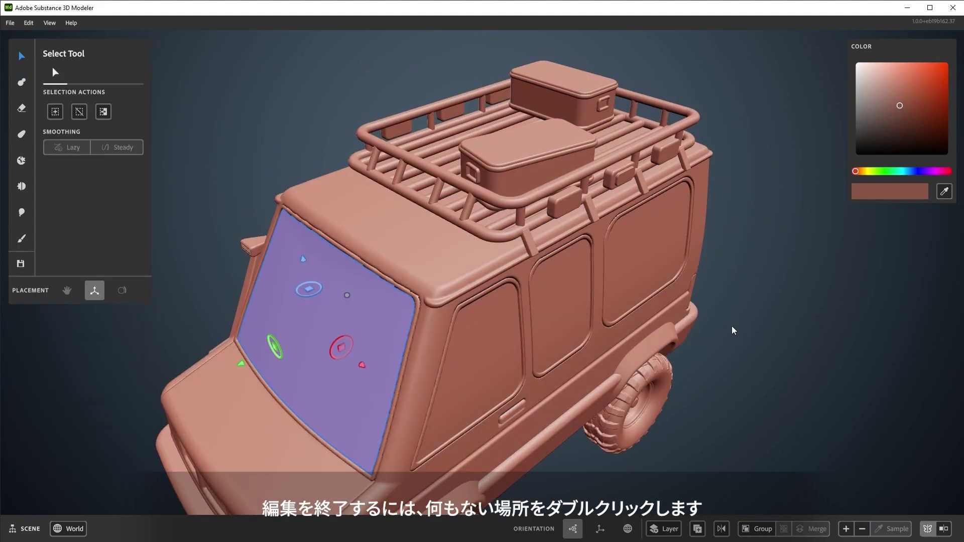
Step: Enter and exit roof rack editing, then use S and Alt+S to finish the roof box
click(508, 234)
double_click(507, 234)
double_click(796, 246)
key(s)
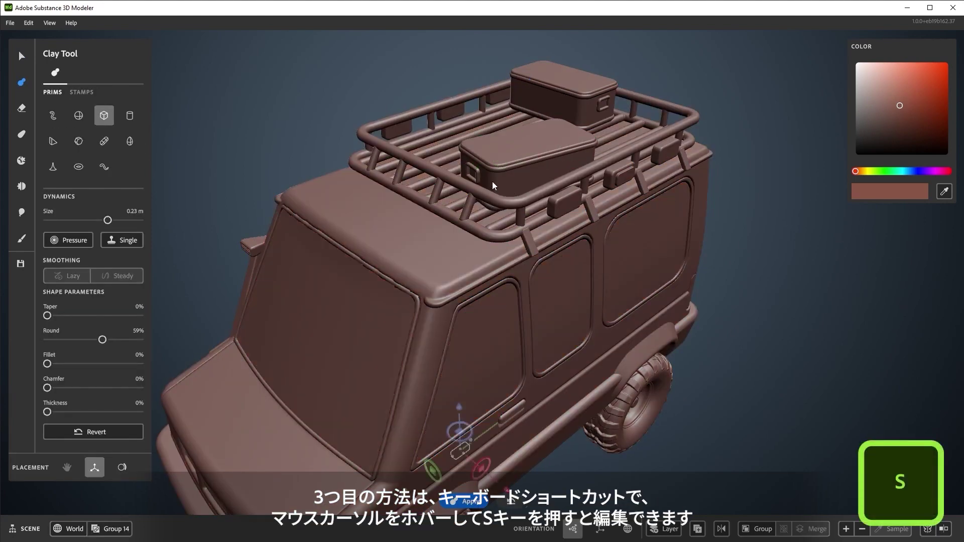
key(alt+s)
key(alt+s)
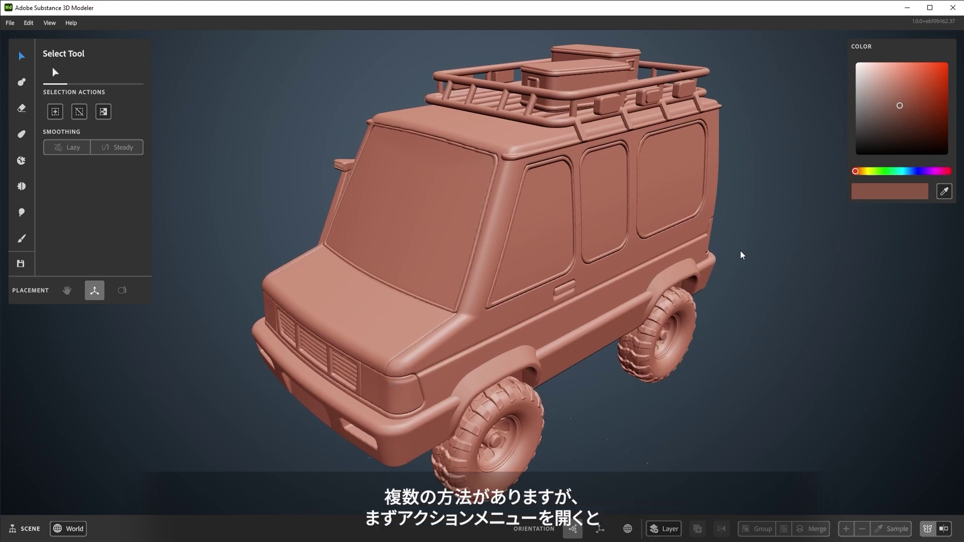
Step: On a new layer, build the barrel from cylinders with a rounded ridge
right_click(587, 206)
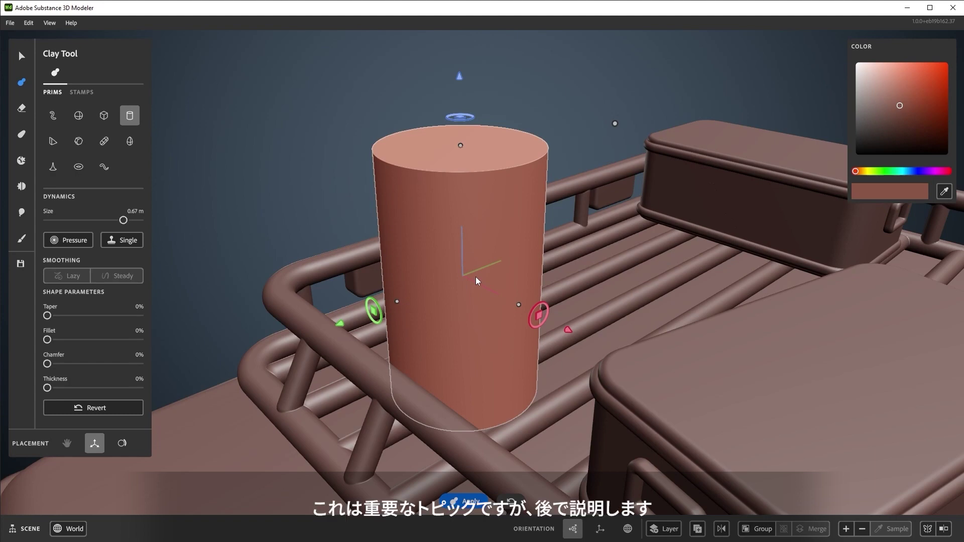
click(461, 501)
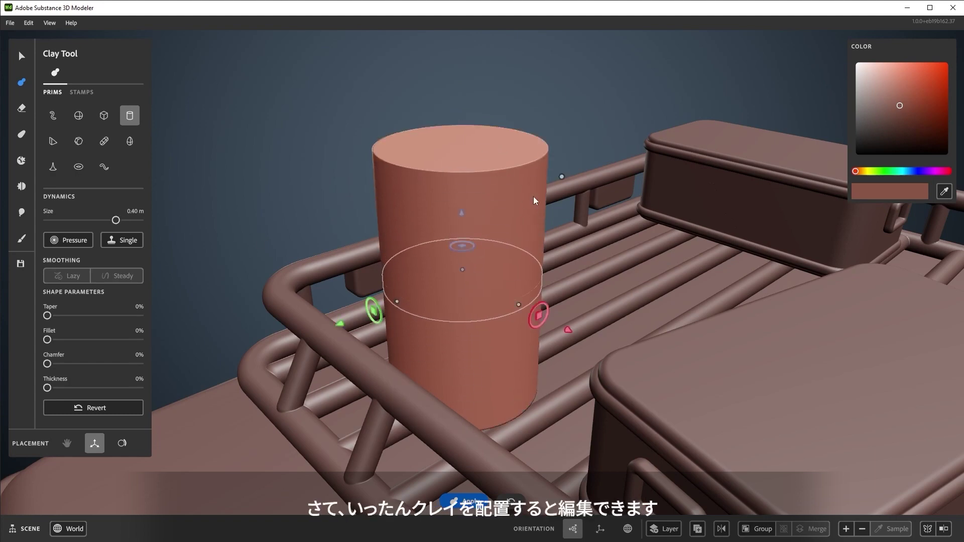
click(572, 175)
mouse_move(463, 244)
mouse_down()
mouse_move(472, 83)
mouse_move(490, 327)
mouse_up()
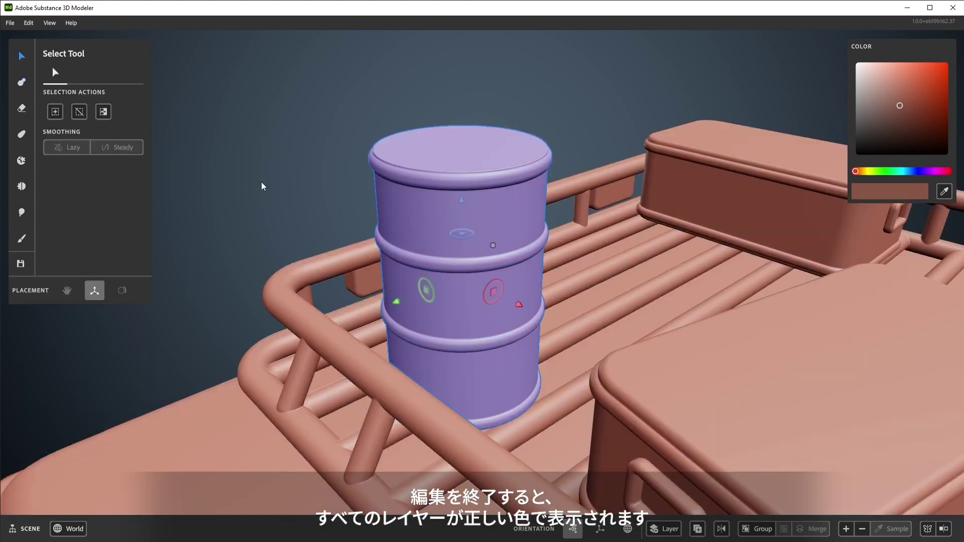
Step: Exit the barrel layer, deselect it, then double-click the barrel to reopen it
key(Escape)
click(258, 219)
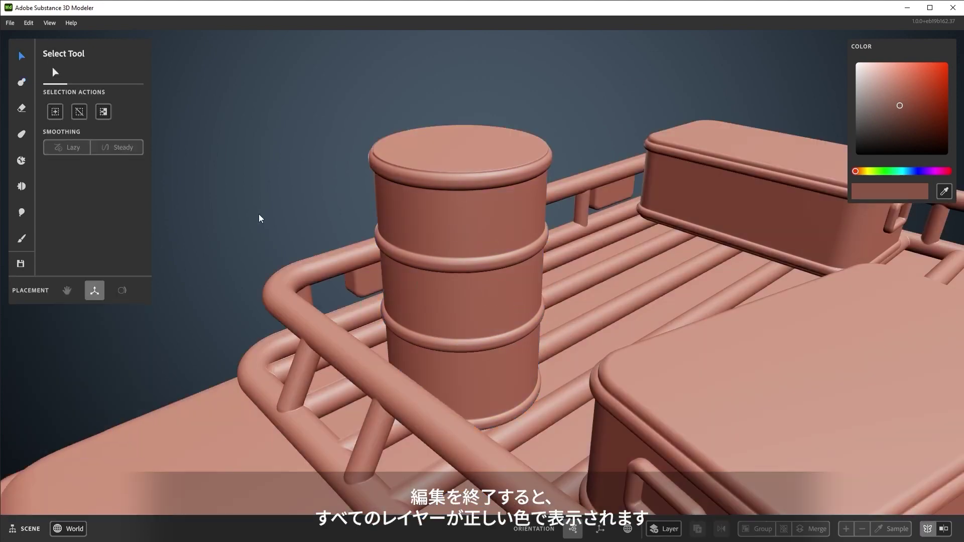
scroll(260, 181, down, 5)
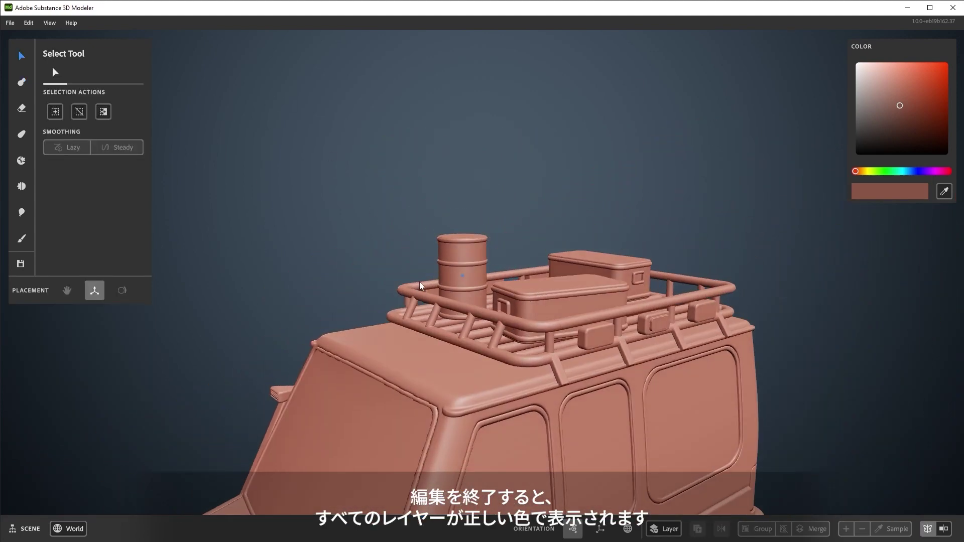
double_click(429, 318)
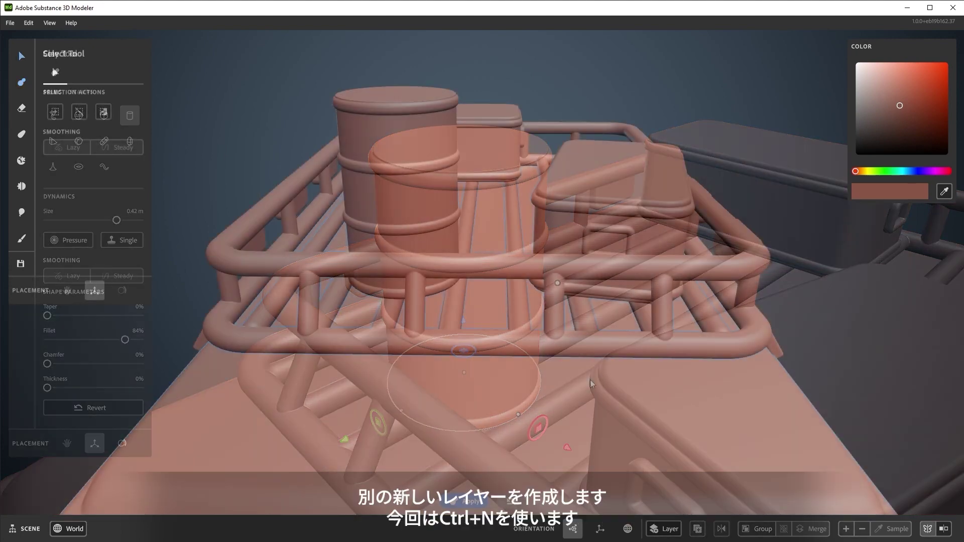
Step: Create a new layer with Ctrl+N and turn on mirror symmetry for it
key(ctrl+n)
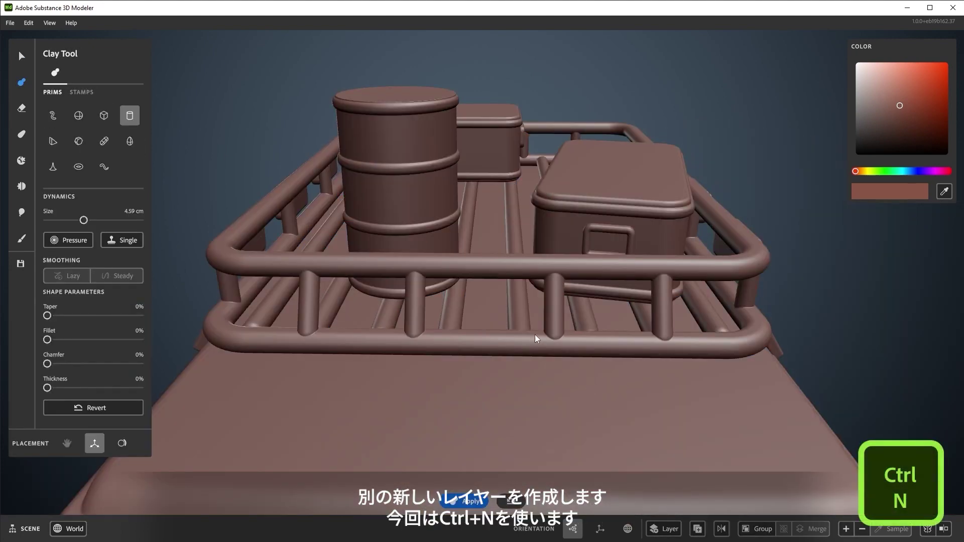
right_click(558, 404)
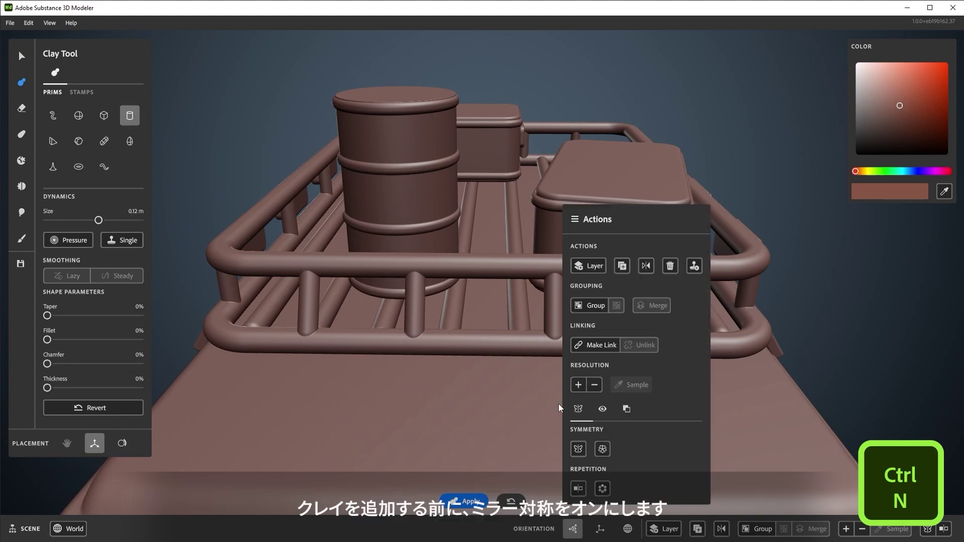
click(579, 449)
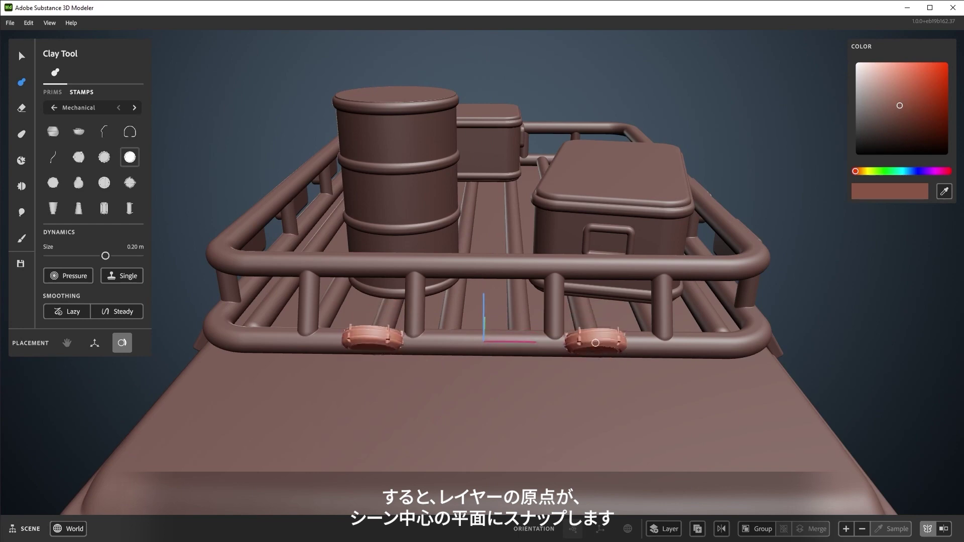
Step: Stamp two bowl-shaped lights on the front rail, enlarged and angled outward
click(79, 131)
middle_drag(334, 263, 553, 349)
drag(649, 324, 653, 325)
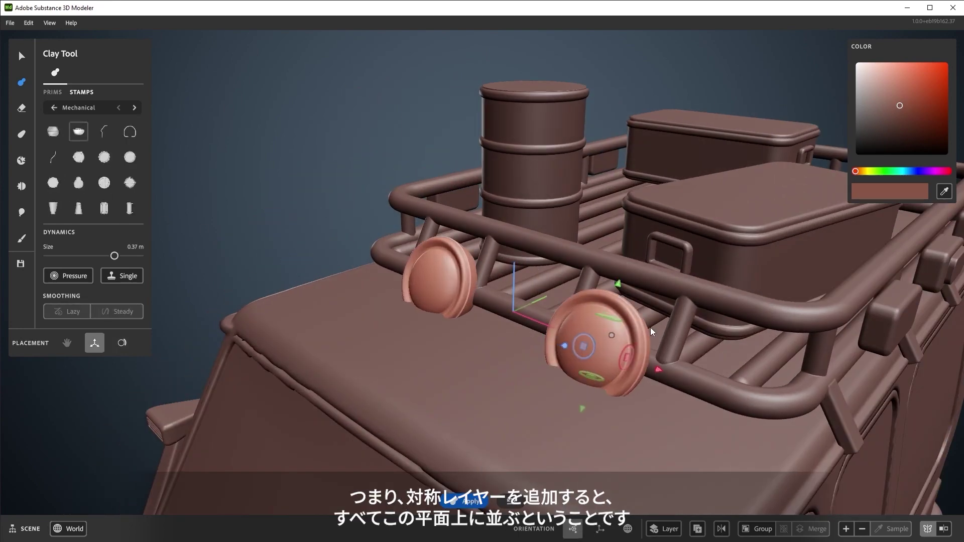
middle_drag(653, 324, 628, 355)
drag(629, 354, 625, 349)
mouse_move(616, 344)
middle_down()
mouse_move(604, 227)
mouse_move(672, 249)
mouse_move(715, 244)
mouse_move(636, 258)
middle_up()
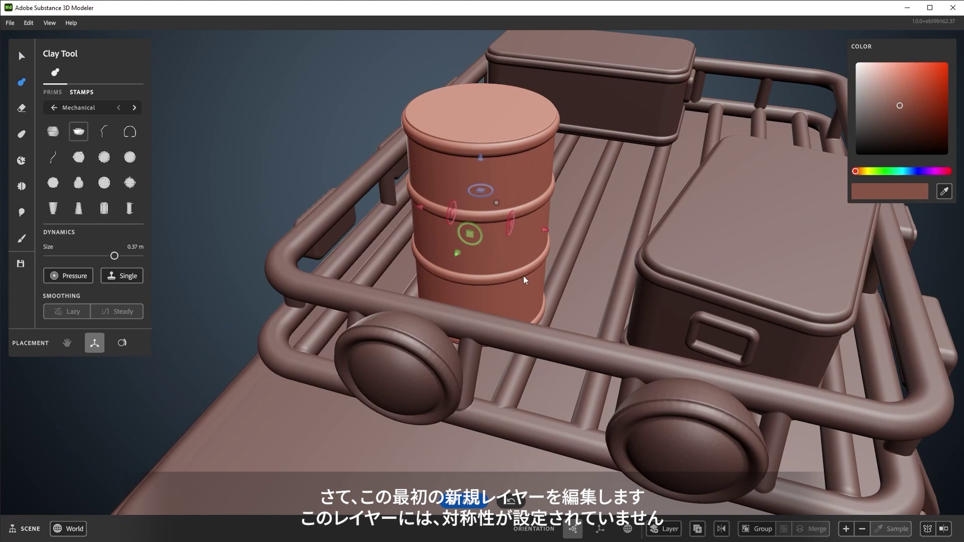
Step: Turn on mirror symmetry for the barrel layer and stamp a handle pair on top
right_click(523, 276)
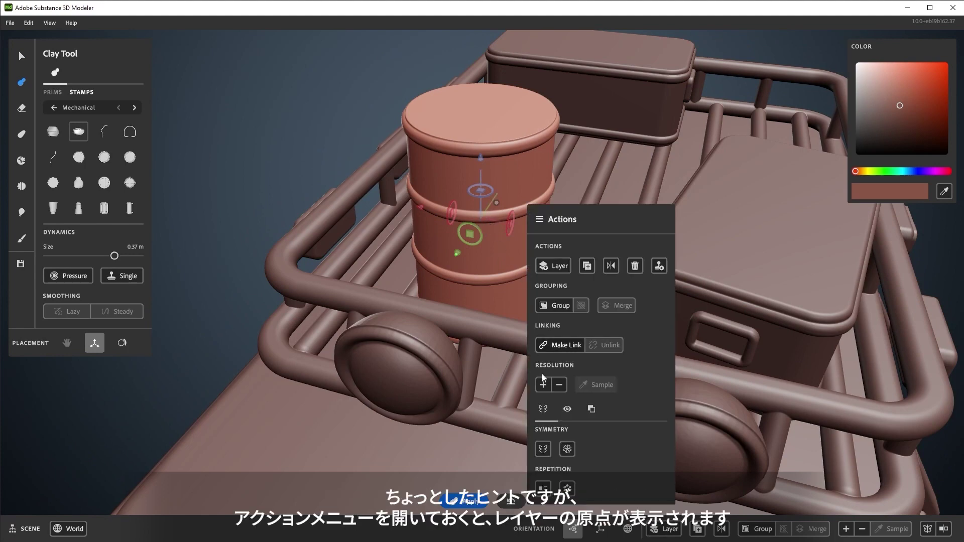
click(545, 450)
scroll(520, 144, up, 3)
click(135, 134)
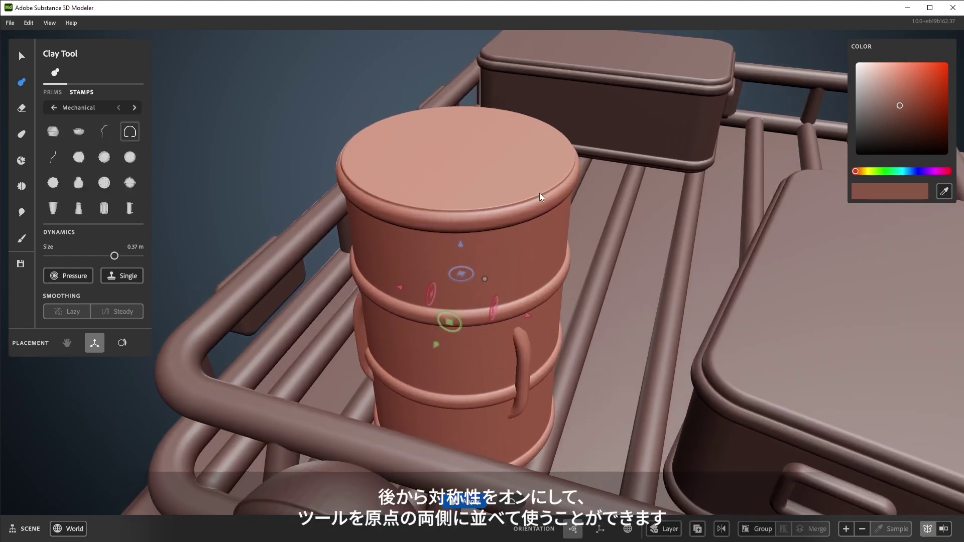
drag(460, 249, 458, 65)
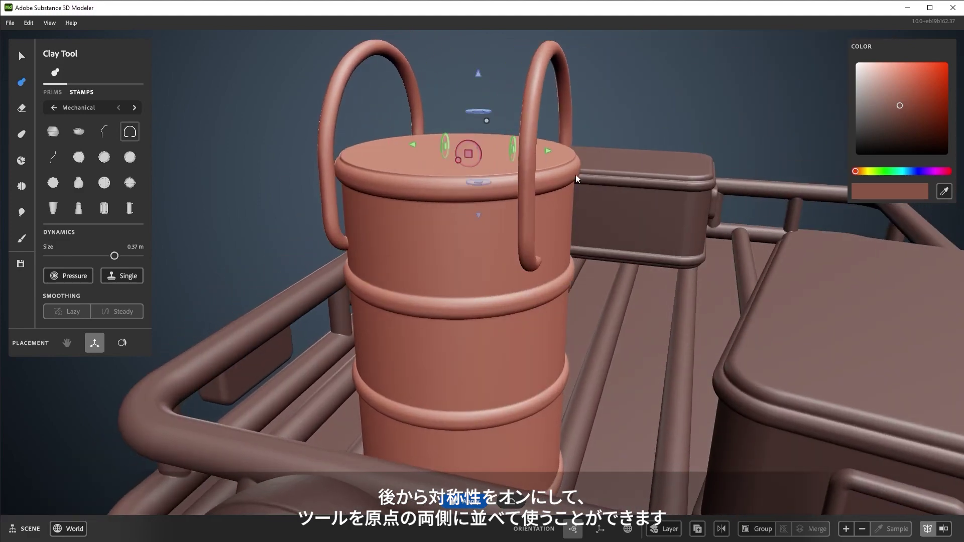
middle_drag(532, 151, 569, 184)
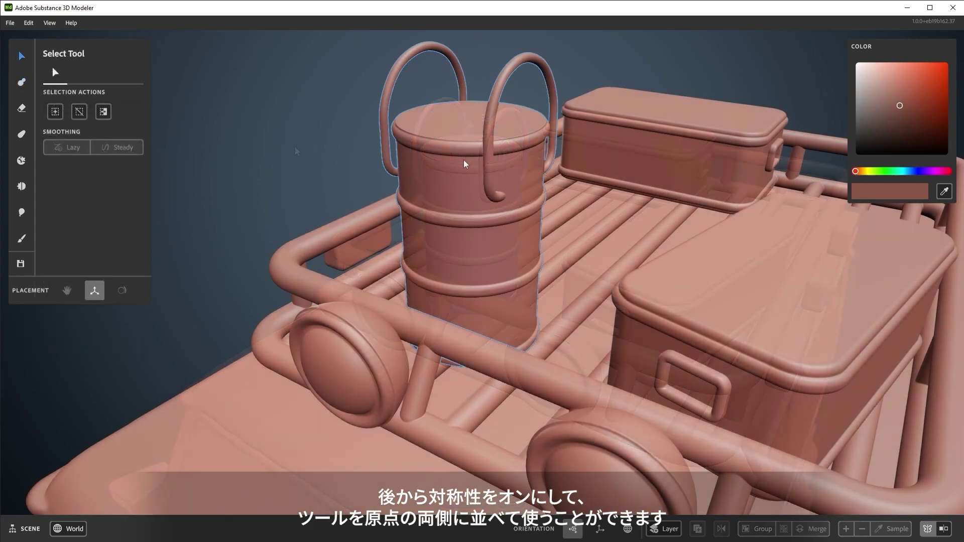
Step: On a new symmetric layer, stamp two mirrored cylinder canisters and stand them upright
click(463, 160)
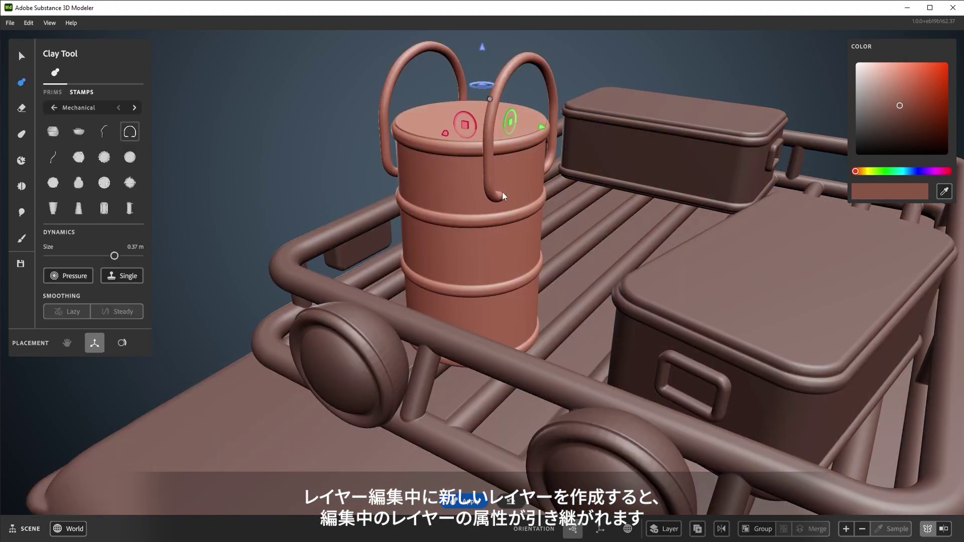
right_click(505, 193)
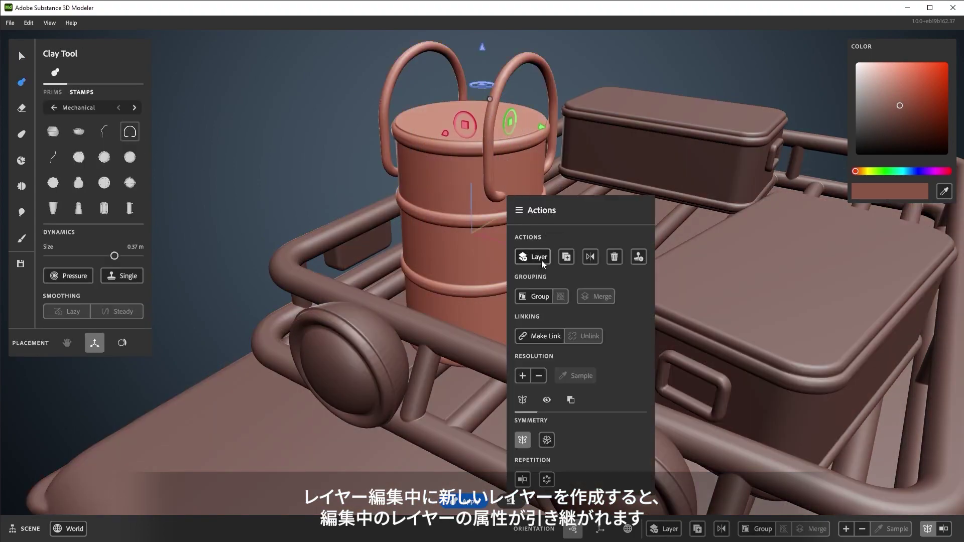
click(541, 260)
mouse_move(542, 260)
middle_down()
mouse_move(539, 285)
mouse_move(545, 147)
mouse_move(558, 136)
mouse_move(691, 153)
mouse_move(728, 168)
mouse_move(549, 155)
mouse_move(147, 158)
middle_up()
click(105, 208)
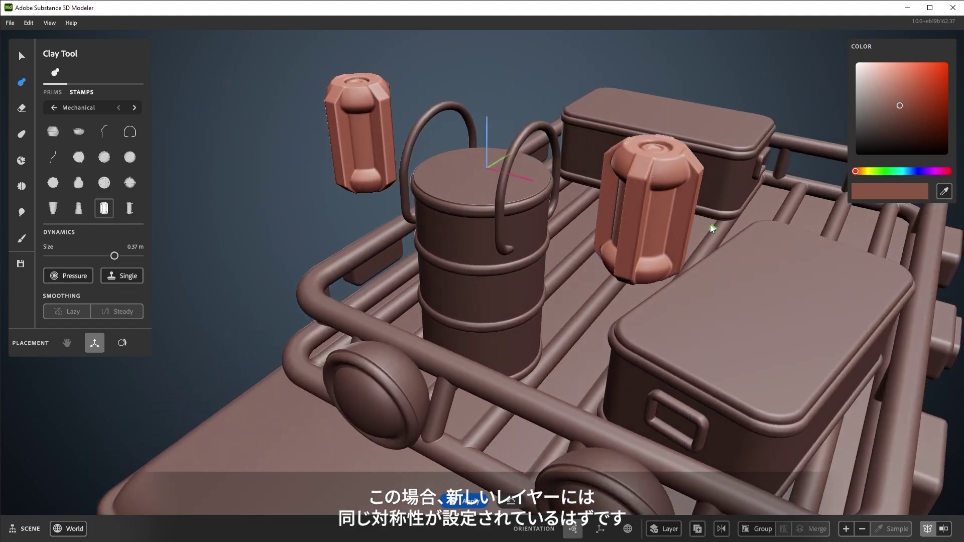
drag(696, 225, 675, 218)
mouse_move(528, 226)
middle_down()
mouse_move(626, 145)
mouse_move(617, 326)
mouse_move(480, 394)
mouse_move(668, 349)
middle_up()
drag(669, 349, 599, 384)
middle_drag(600, 383, 561, 331)
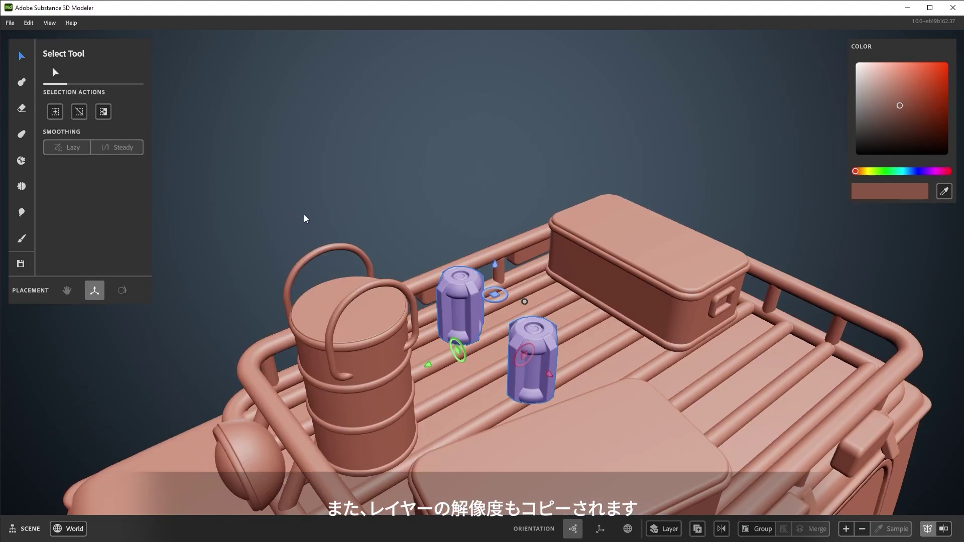
Step: Deselect, switch to the Clay Tool, and place a horizontal cylinder stamp on the roof rack
click(353, 151)
scroll(369, 133, down, 5)
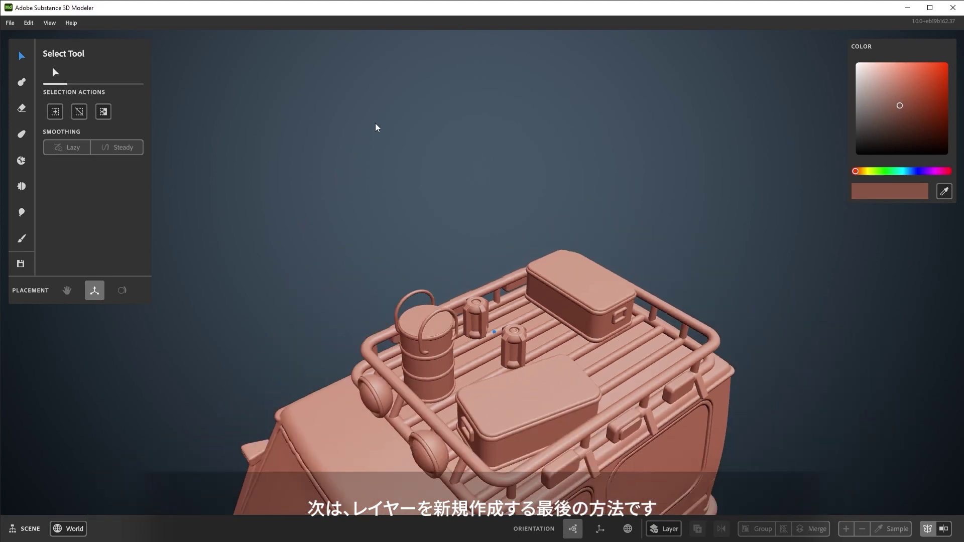
mouse_move(379, 112)
middle_down()
mouse_move(390, 218)
mouse_move(438, 141)
mouse_move(503, 236)
mouse_move(536, 369)
mouse_move(552, 319)
middle_up()
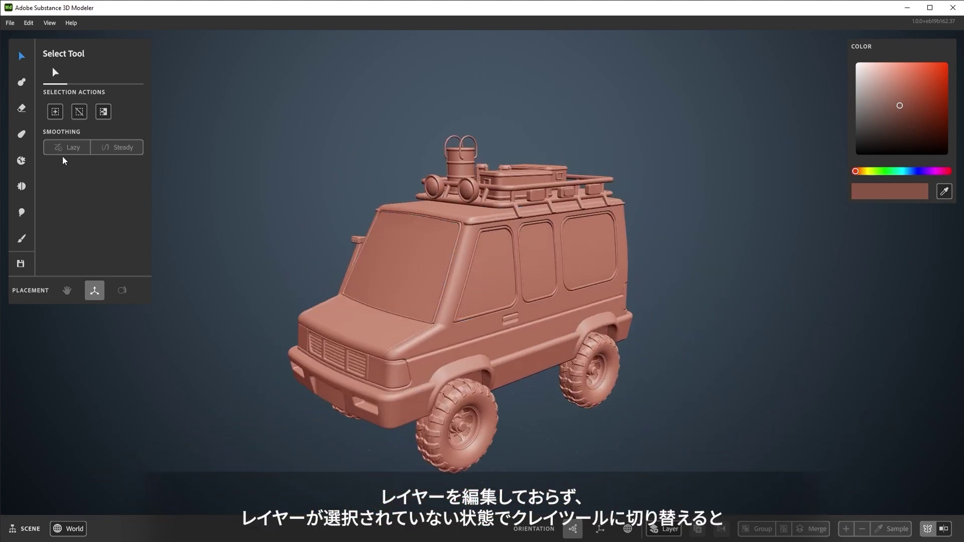
click(21, 82)
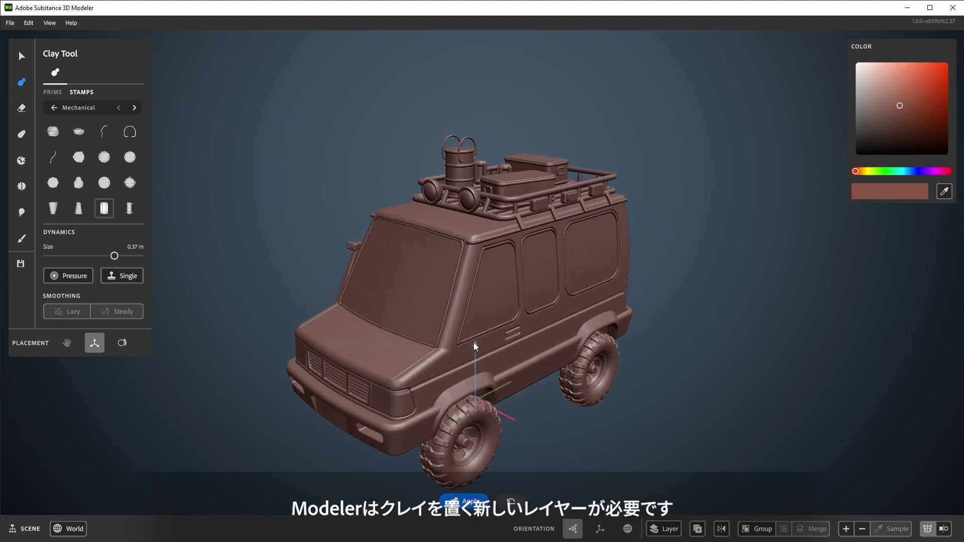
scroll(565, 150, up, 5)
mouse_move(648, 238)
middle_down()
mouse_move(711, 297)
mouse_move(720, 221)
middle_up()
click(718, 290)
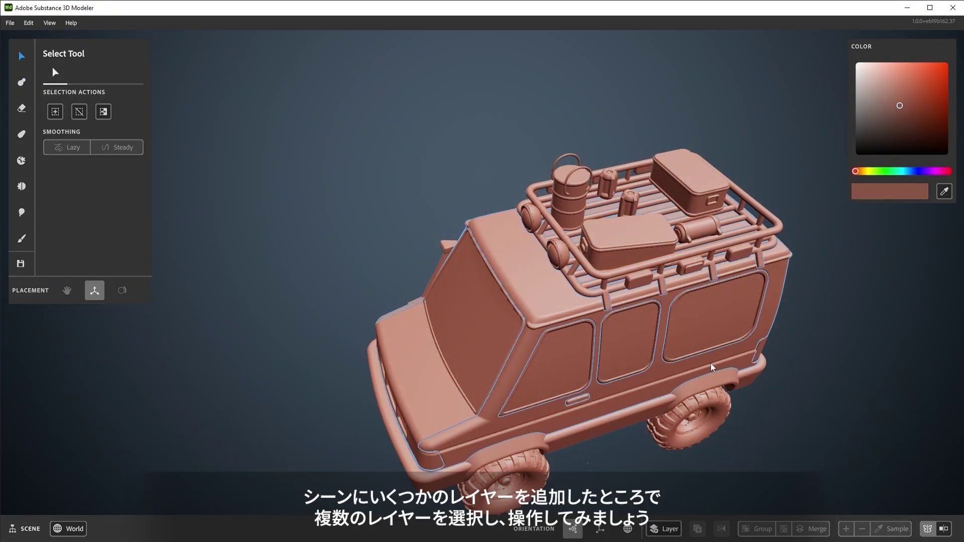
Step: Select the side windows, body, windshield and hood, rear fender and rear corner light
click(706, 307)
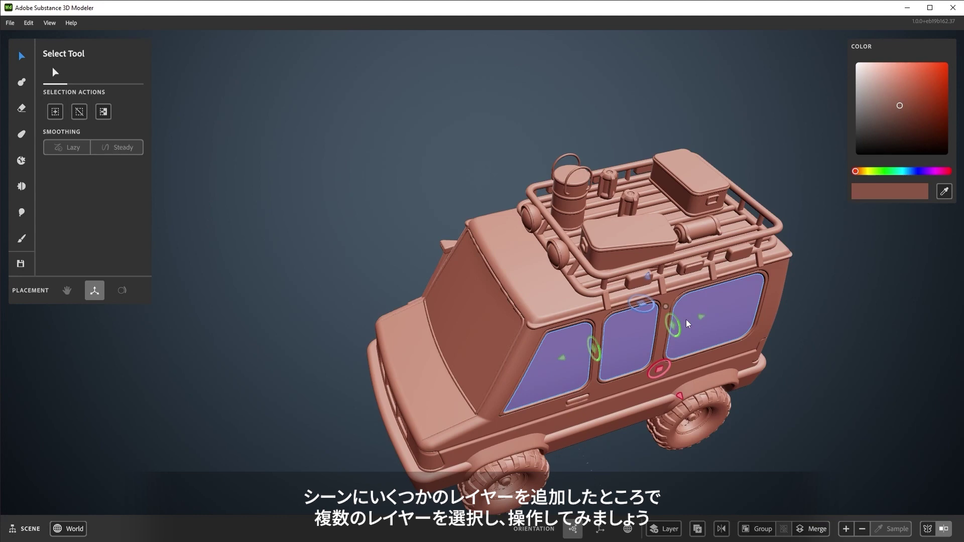
shift+click(664, 334)
shift+click(471, 343)
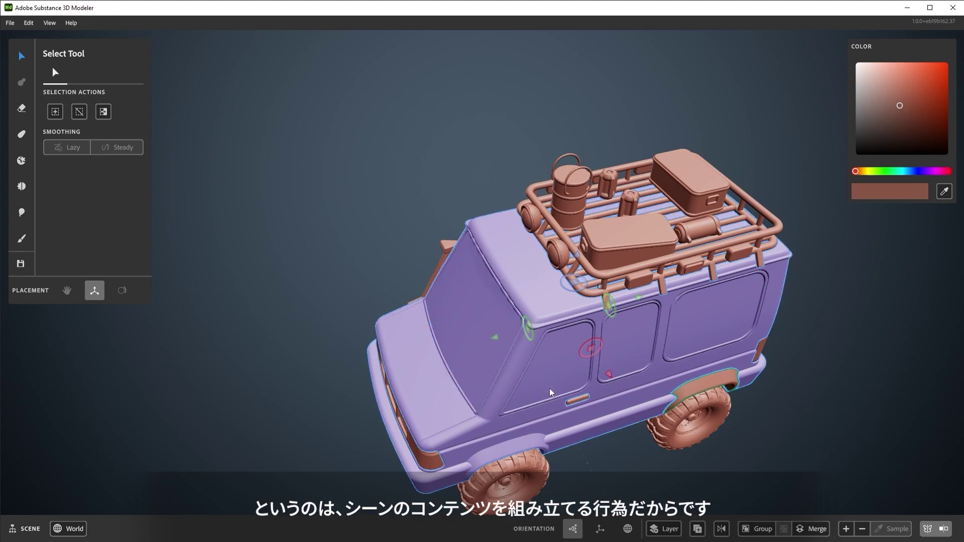
shift+click(736, 387)
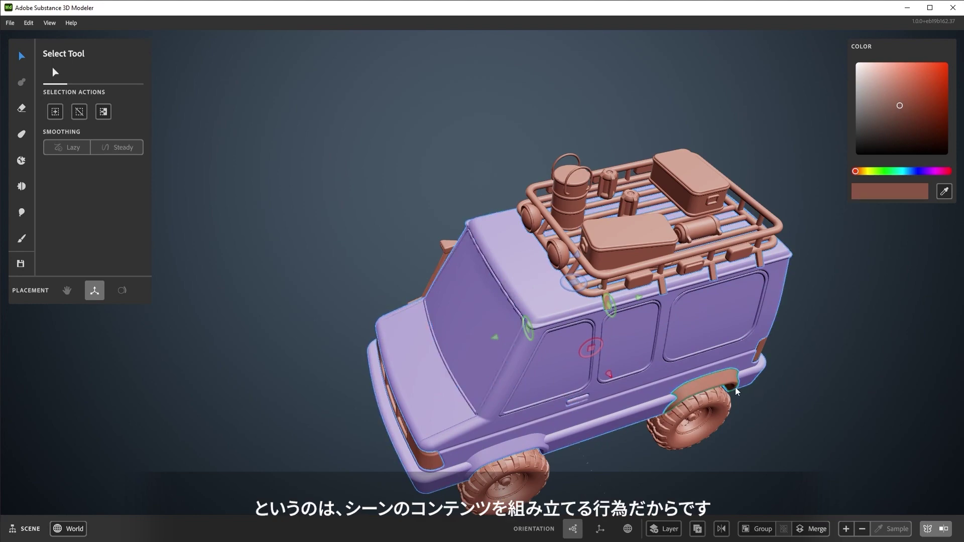
shift+click(763, 350)
Step: Add the front grille, spare tire and fender, then open and dismiss the Actions panel
right_drag(394, 426, 534, 331)
shift+click(587, 405)
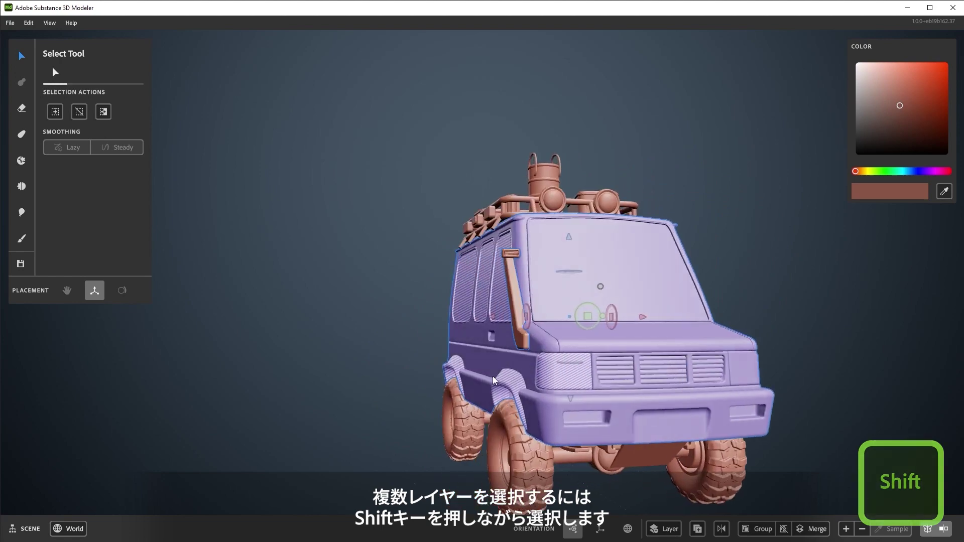
mouse_move(869, 356)
mouse_down()
mouse_move(605, 306)
mouse_move(531, 448)
mouse_move(473, 281)
mouse_move(639, 188)
mouse_move(517, 174)
mouse_move(499, 342)
mouse_up()
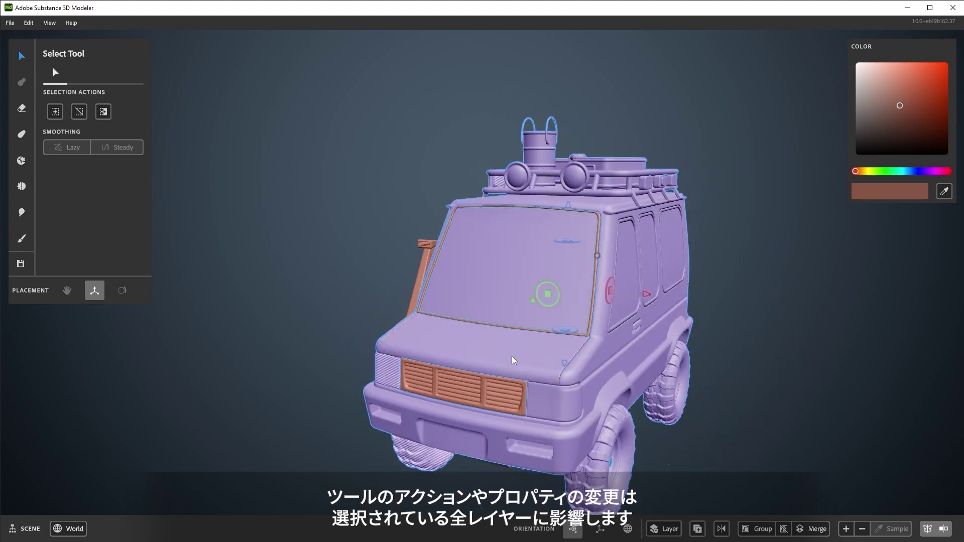
drag(485, 386, 421, 339)
right_click(689, 218)
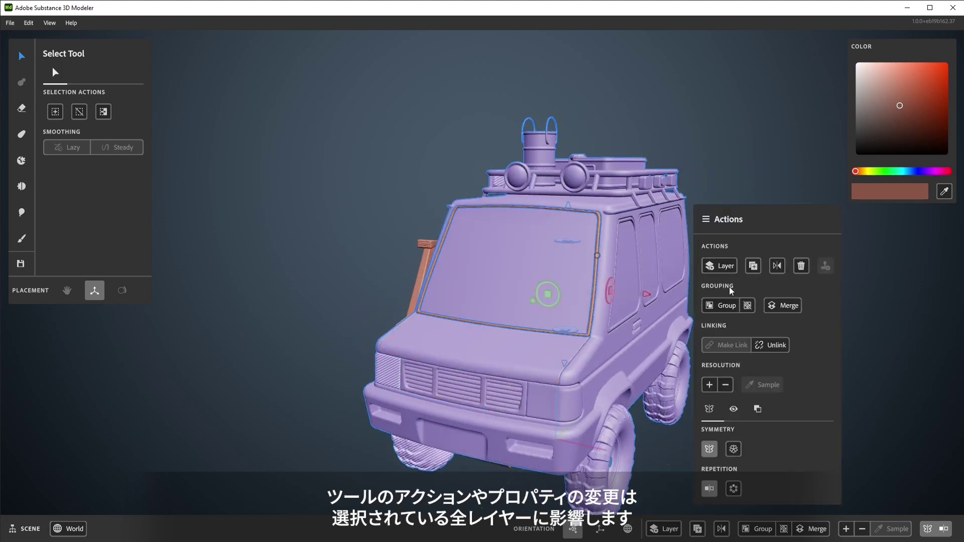
click(727, 345)
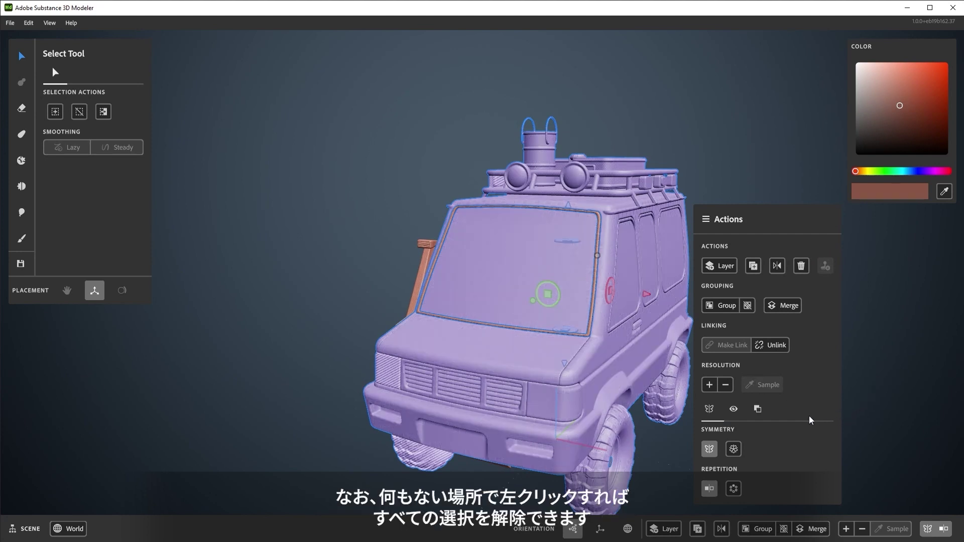
click(849, 373)
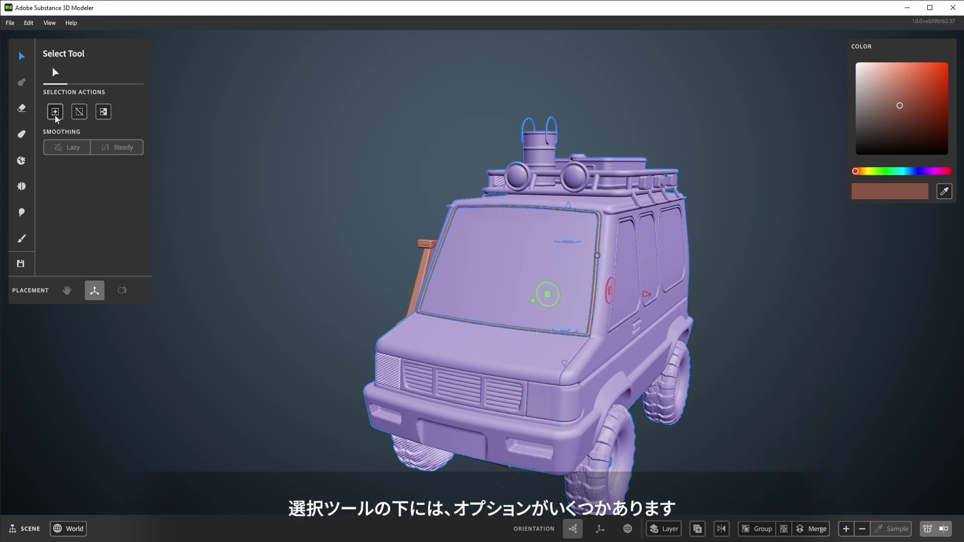
Step: Toggle Invert Selection twice, then cycle Ctrl+A, Ctrl+Shift+A and Ctrl+I, ending deselected
click(103, 113)
click(104, 113)
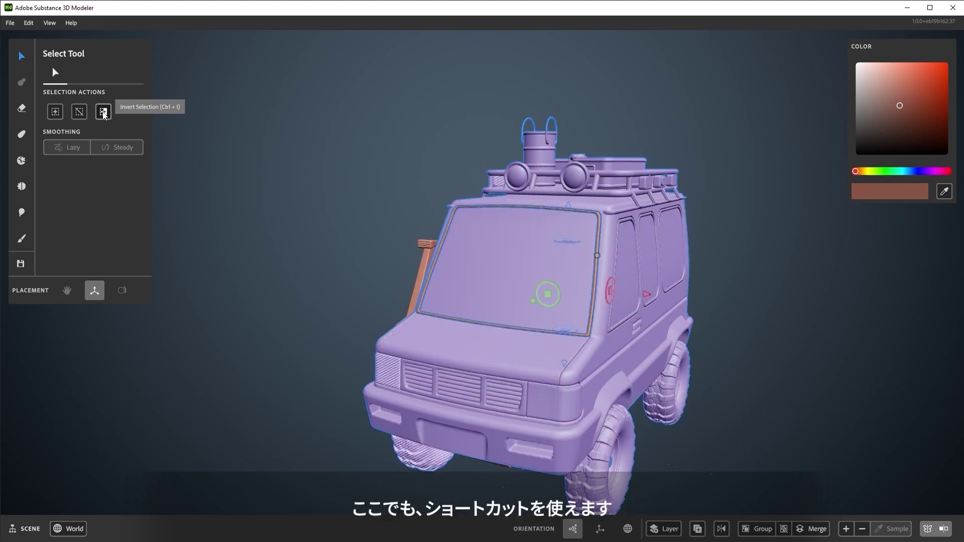
key(ctrl+shift+a)
key(ctrl+a)
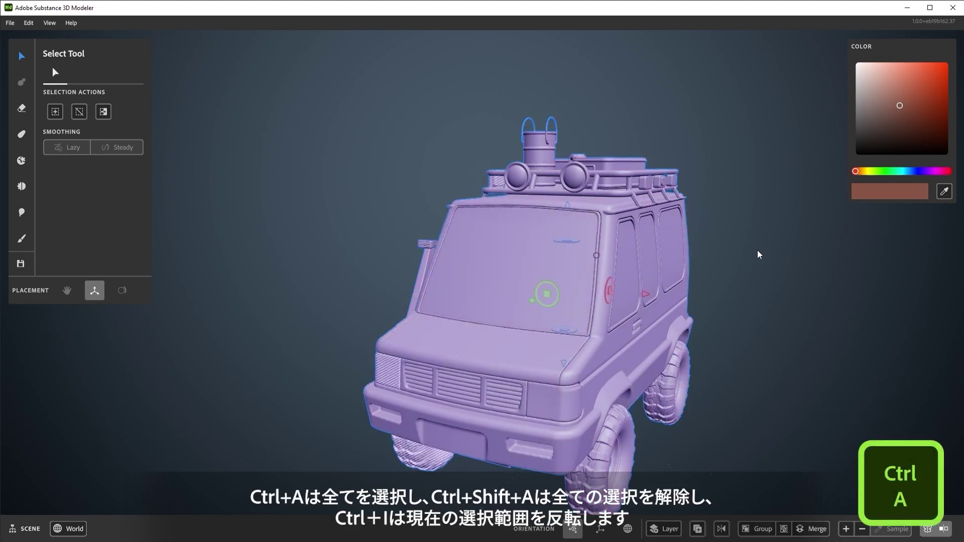
key(ctrl+shift+a)
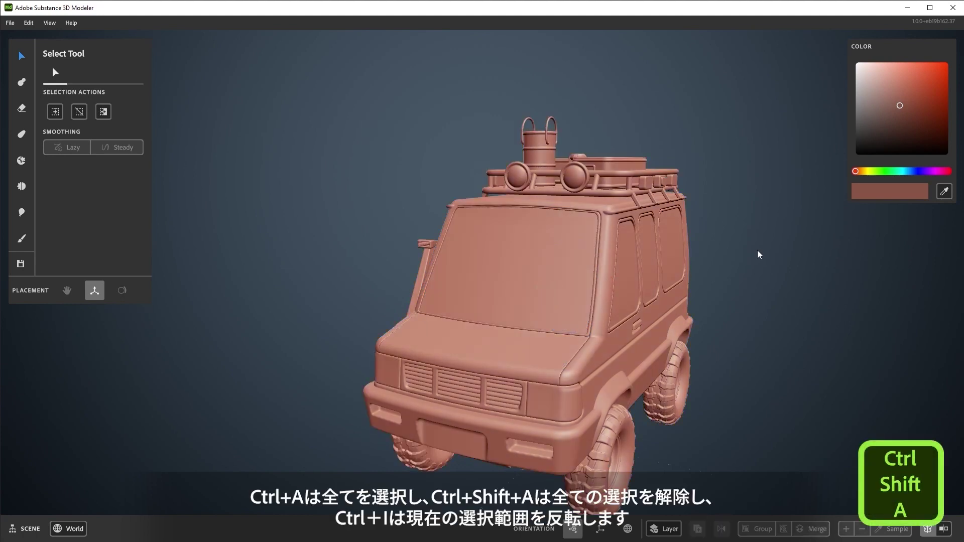
key(ctrl+i)
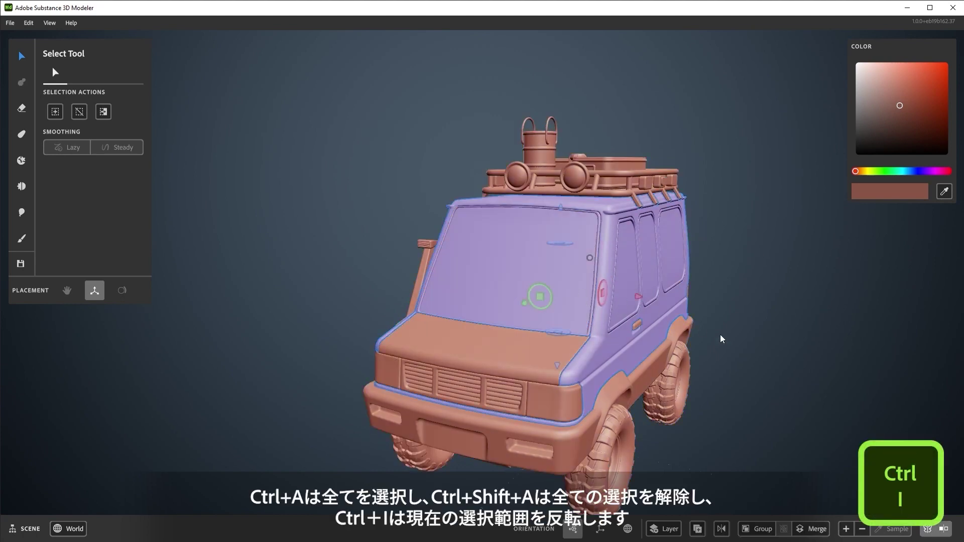
key(ctrl+i)
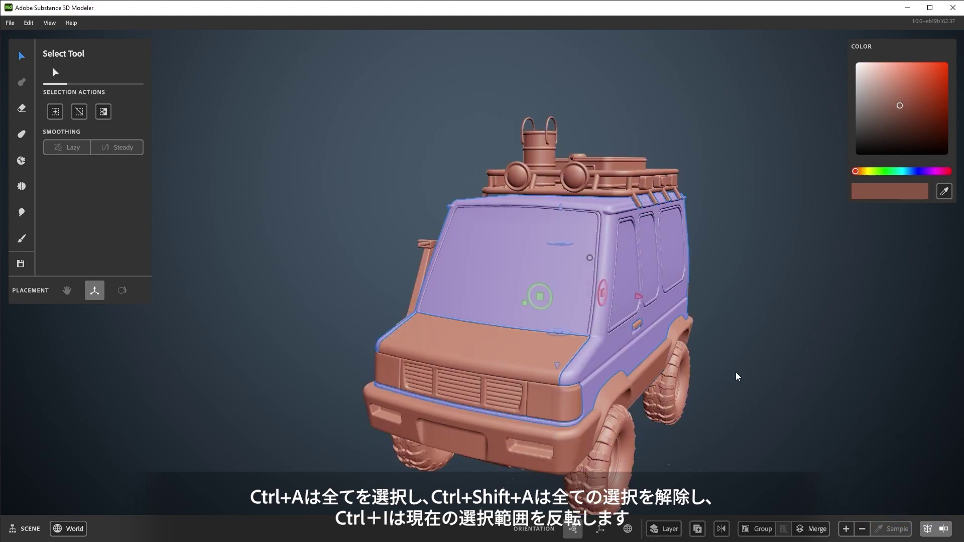
key(ctrl+shift+a)
mouse_move(811, 358)
middle_down()
mouse_move(540, 238)
mouse_move(493, 352)
middle_up()
Step: Duplicate the roof cargo box via Create Duplicate and move the copy to a new spot
click(638, 181)
mouse_move(638, 180)
middle_down()
mouse_move(545, 302)
mouse_move(621, 212)
middle_up()
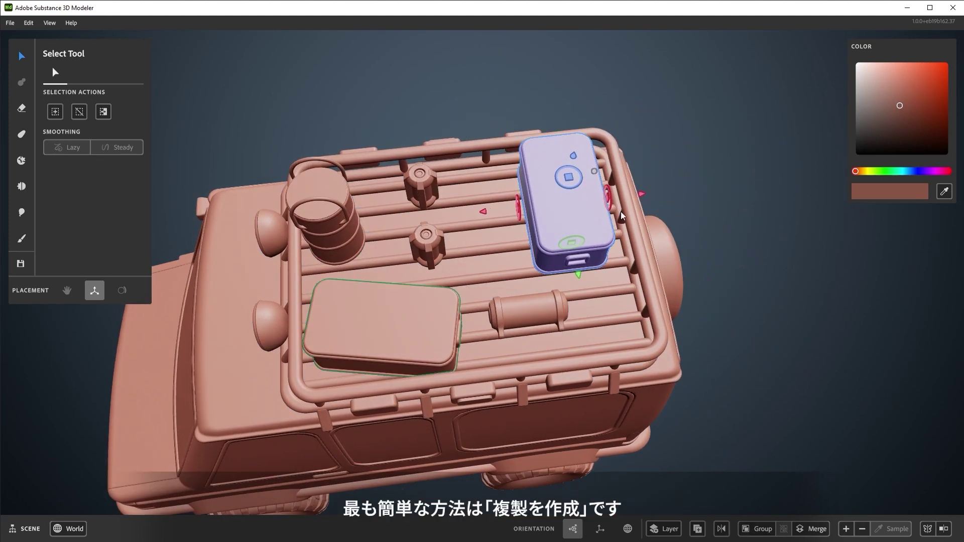
right_click(596, 231)
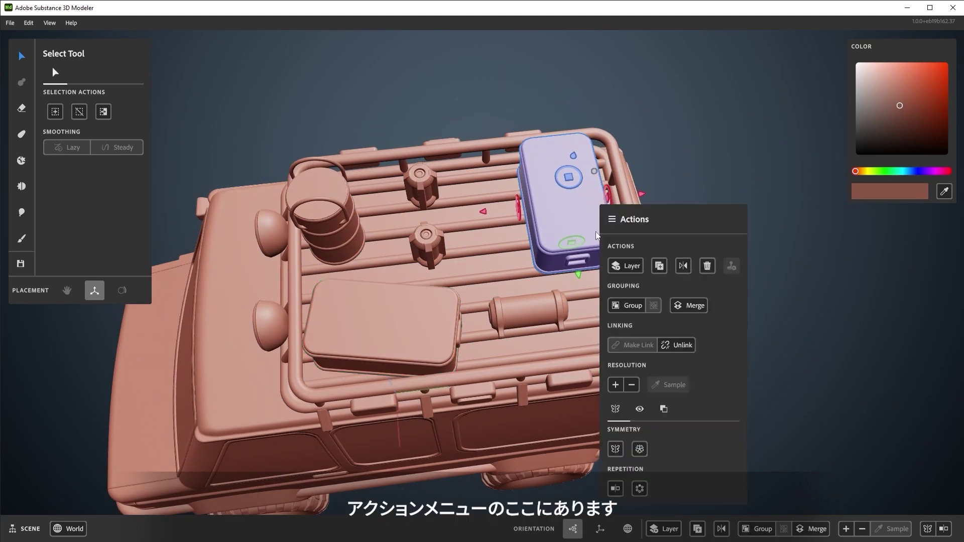
click(660, 265)
drag(642, 197, 581, 208)
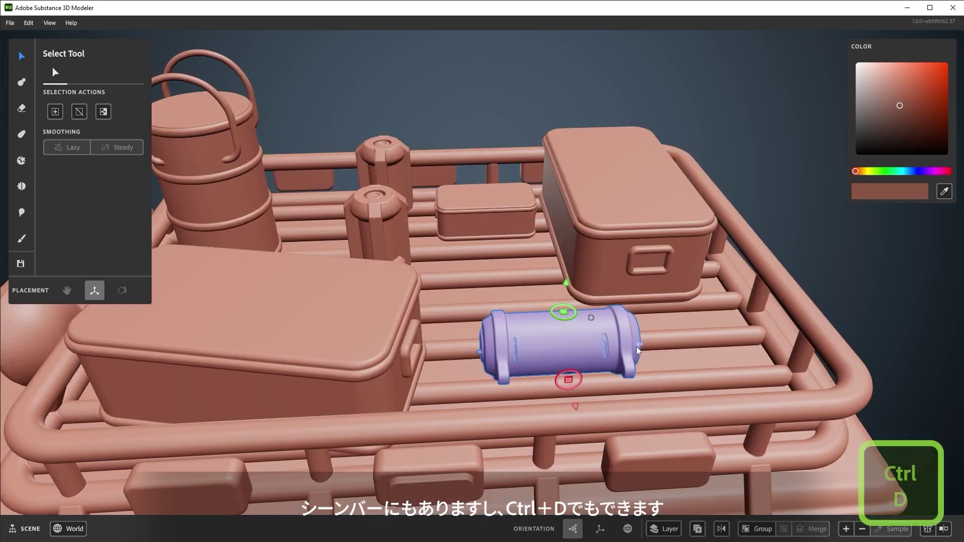
Step: Duplicate the cylinder with Ctrl+D and move copies right and onto the lower rail
key(ctrl+d)
drag(638, 346, 917, 320)
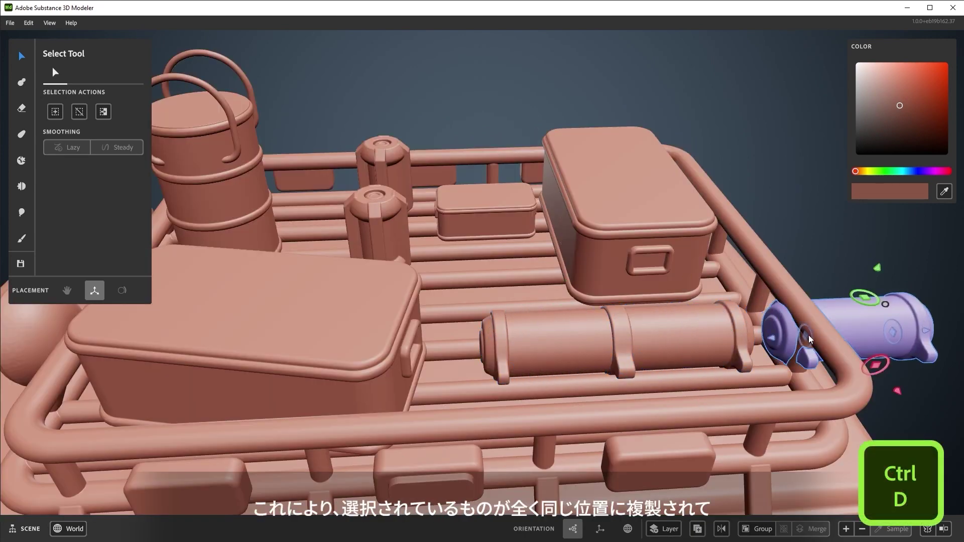
click(703, 364)
drag(701, 399, 728, 464)
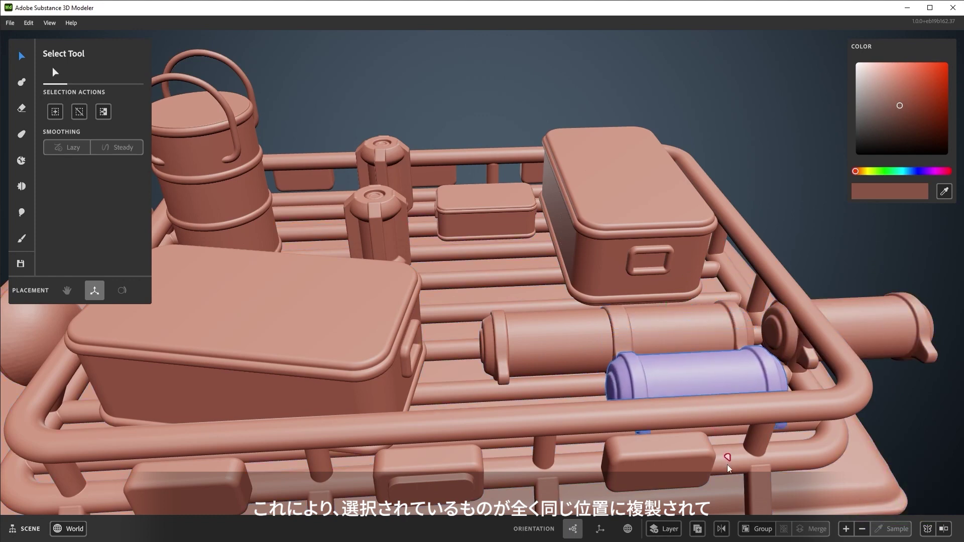
click(565, 341)
drag(595, 343, 558, 385)
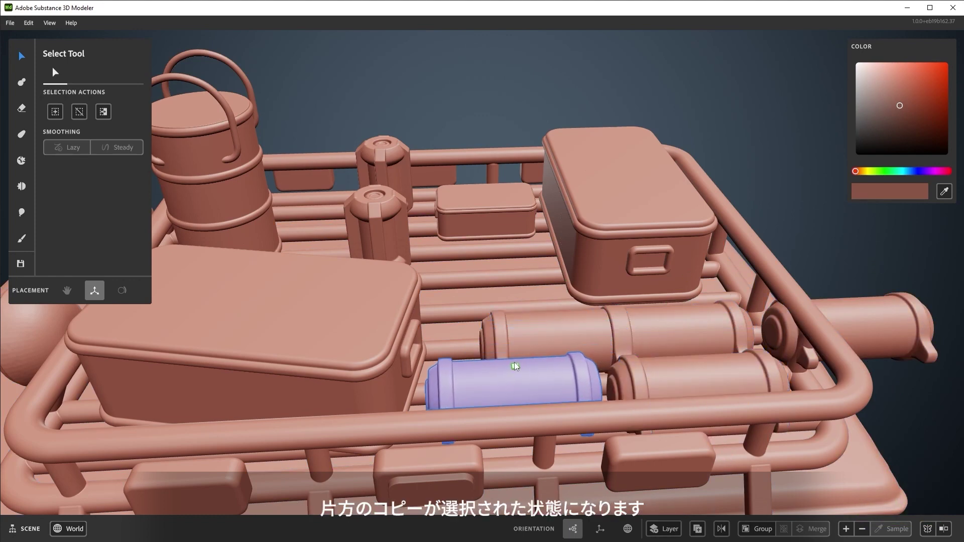
Step: Delete the extra cylinder copies, leaving a single tank
click(872, 323)
key(Delete)
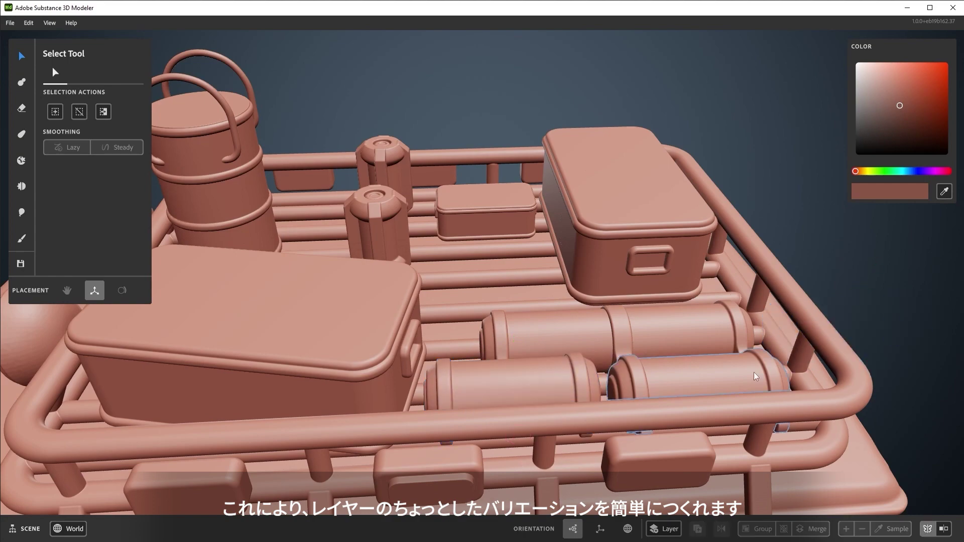
click(681, 336)
key(Delete)
Step: Duplicate the cylinder with D-drag copies across the right side of the roof rack
middle_drag(583, 385, 551, 329)
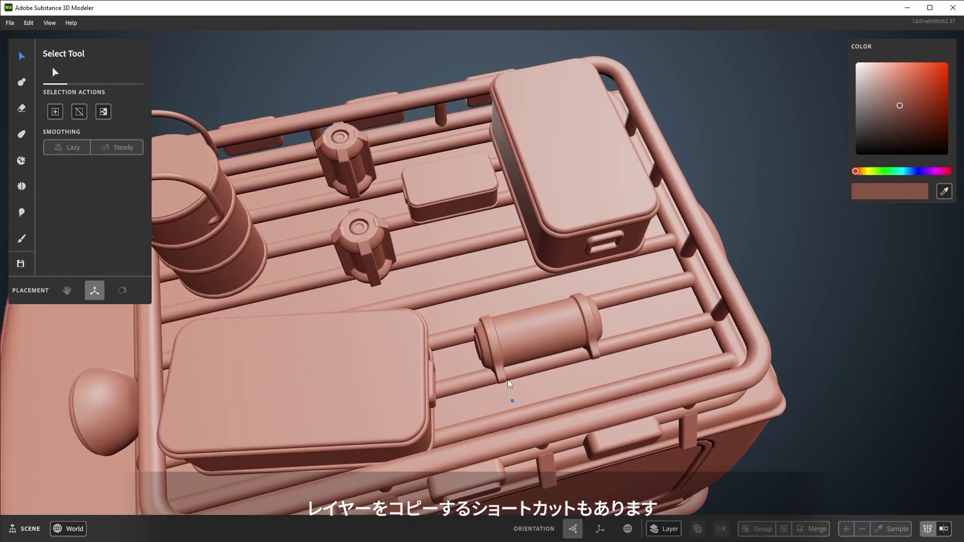
mouse_move(510, 377)
middle_down()
mouse_move(639, 273)
mouse_move(554, 349)
middle_up()
click(554, 349)
key(d)
mouse_move(555, 350)
mouse_down()
mouse_move(605, 272)
mouse_move(560, 314)
mouse_move(575, 364)
mouse_move(653, 321)
mouse_move(684, 321)
mouse_move(683, 291)
mouse_move(496, 211)
mouse_move(548, 292)
mouse_move(583, 303)
mouse_up()
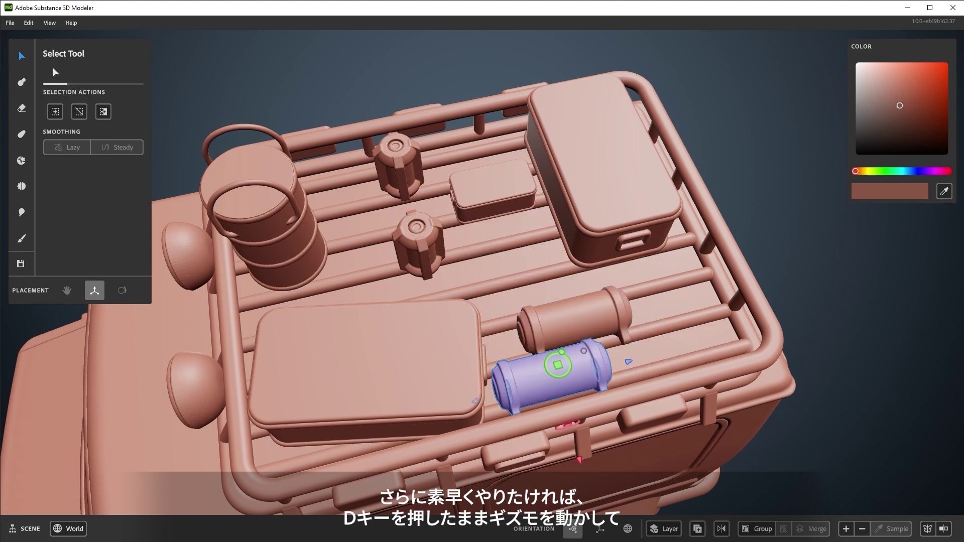
mouse_move(560, 367)
mouse_down()
mouse_move(678, 339)
mouse_move(518, 262)
mouse_move(516, 226)
mouse_up()
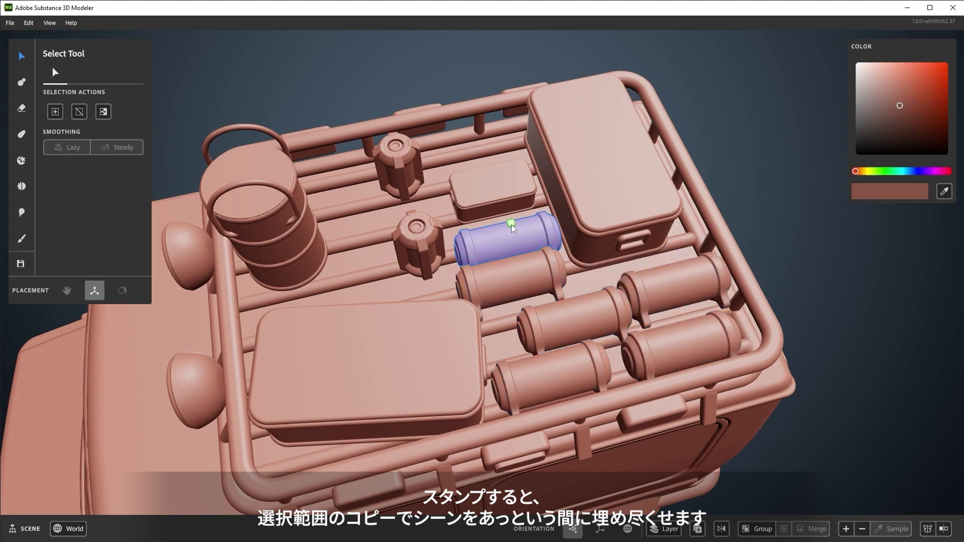
Step: Select all six cylinders and combine them with the Group action (Ctrl+G)
shift+click(528, 271)
shift+click(584, 318)
shift+click(687, 283)
shift+click(685, 336)
shift+click(564, 367)
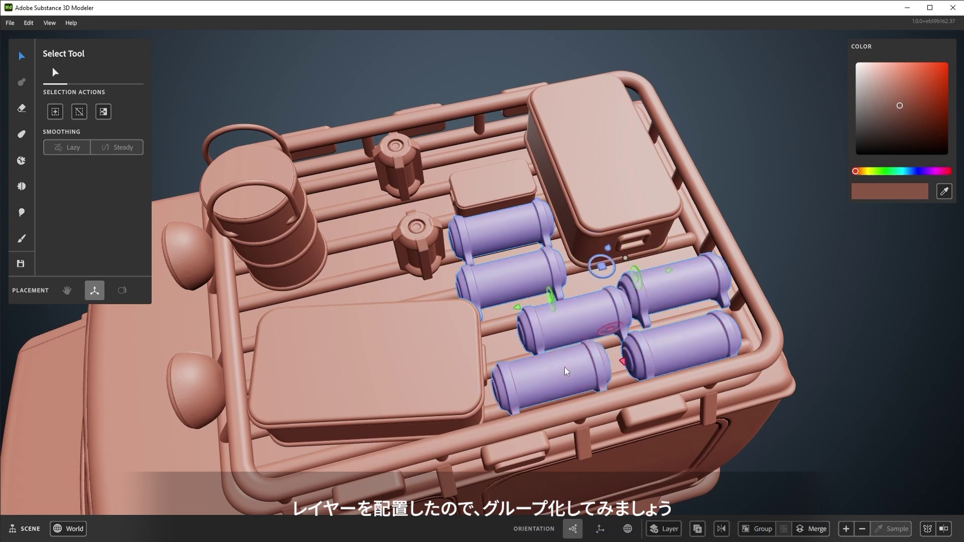
right_click(583, 311)
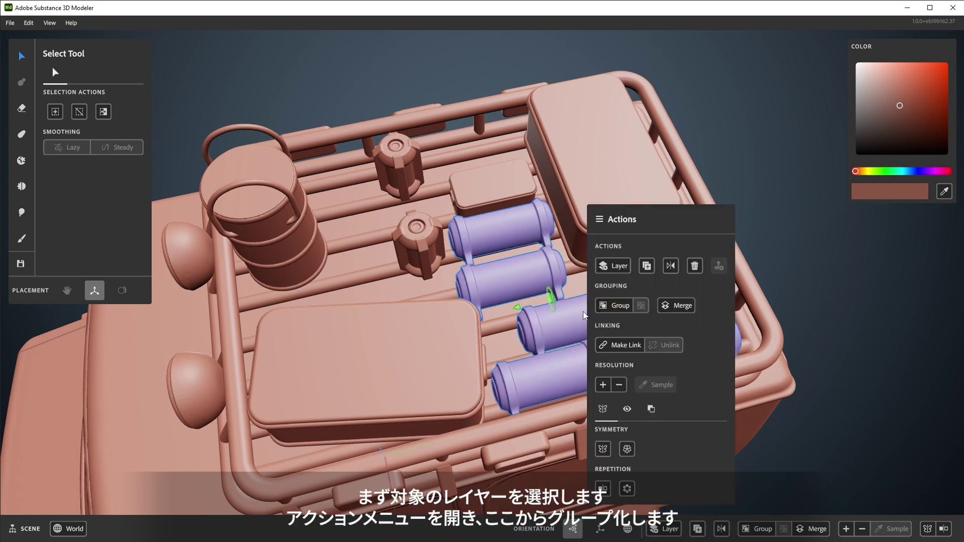
click(619, 305)
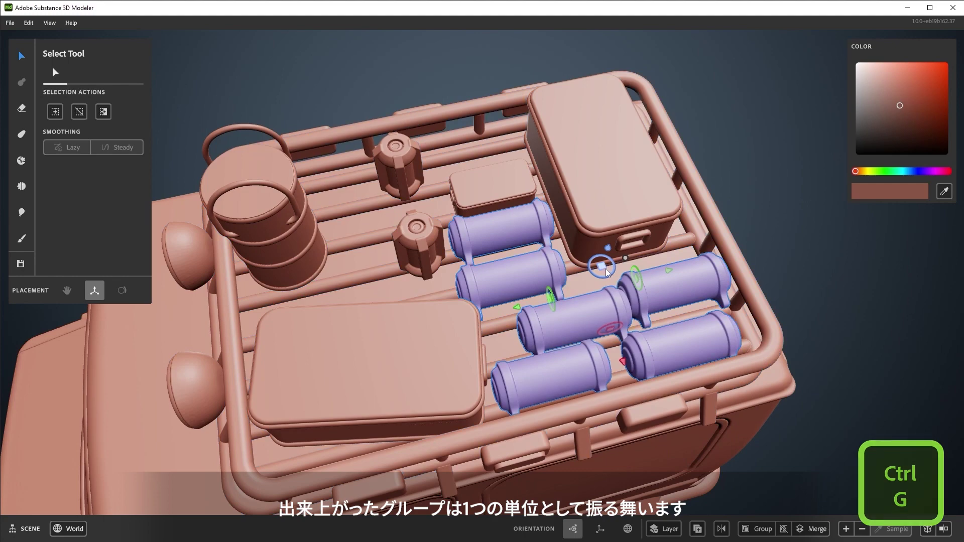
Step: Nudge the cylinder group as one unit, then reselect the group after briefly selecting the cargo box
mouse_move(607, 271)
mouse_down()
mouse_move(817, 264)
mouse_move(599, 267)
mouse_up()
click(826, 232)
click(703, 278)
click(640, 219)
click(665, 353)
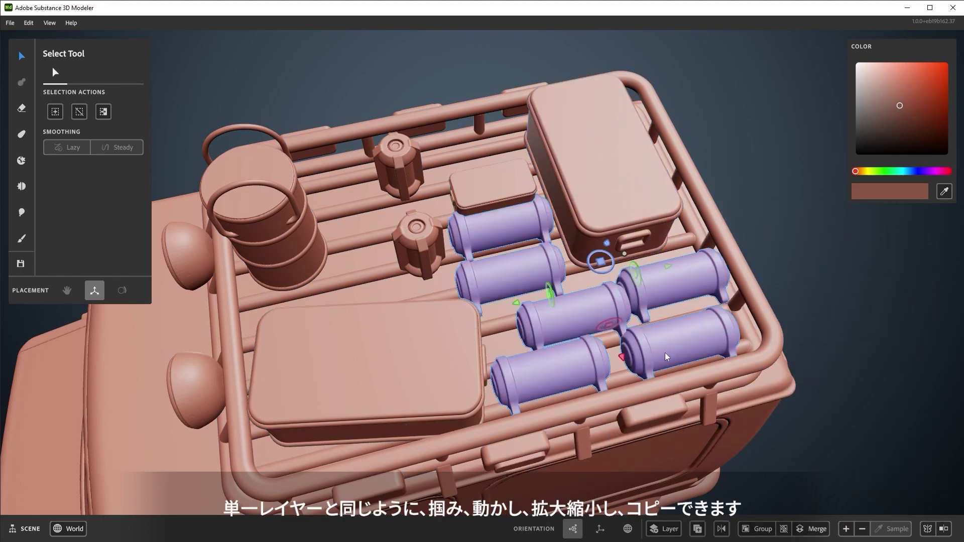
Step: Inside the cylinder group, move one cylinder to the upper-middle row, then leave the group
double_click(597, 304)
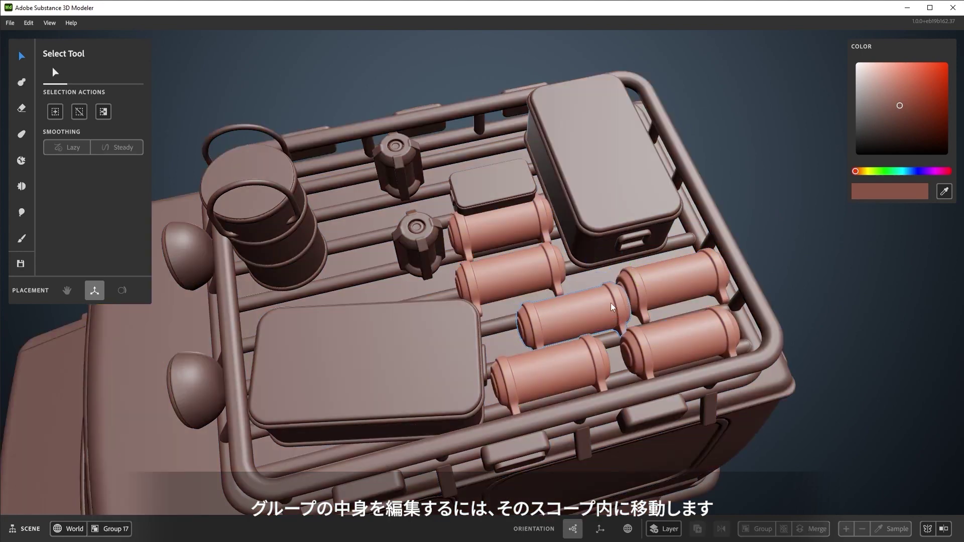
click(669, 281)
drag(670, 280, 497, 273)
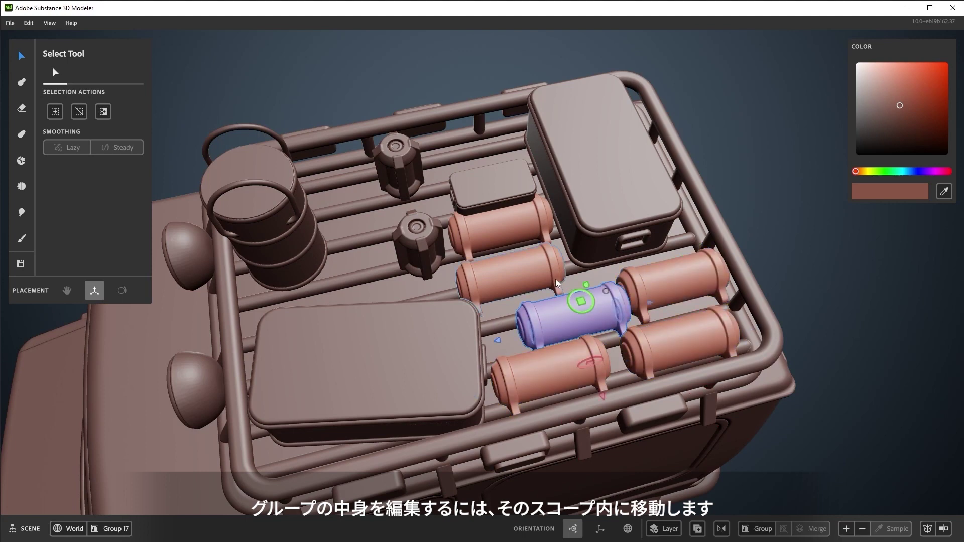
click(768, 228)
Step: Enter the large box's group, select and deselect the box, then exit it
double_click(658, 210)
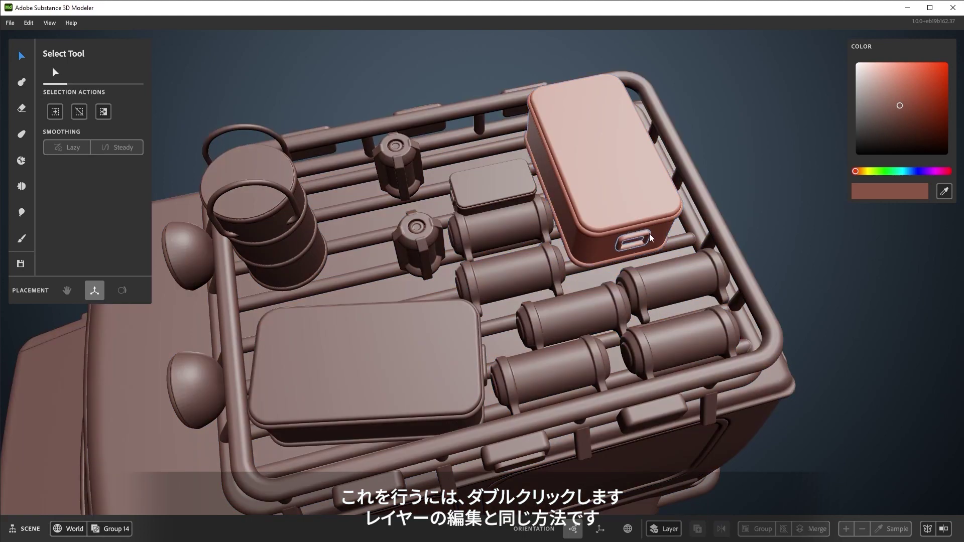
click(646, 198)
click(753, 222)
click(758, 250)
Step: From the van's side, select the wheel hub in the front wheel group, then enter the inner cargo group
mouse_move(757, 251)
middle_down()
mouse_move(398, 403)
mouse_move(545, 201)
middle_up()
key(s)
mouse_move(447, 393)
middle_down()
mouse_move(557, 281)
mouse_move(505, 389)
mouse_move(566, 252)
mouse_move(548, 367)
middle_up()
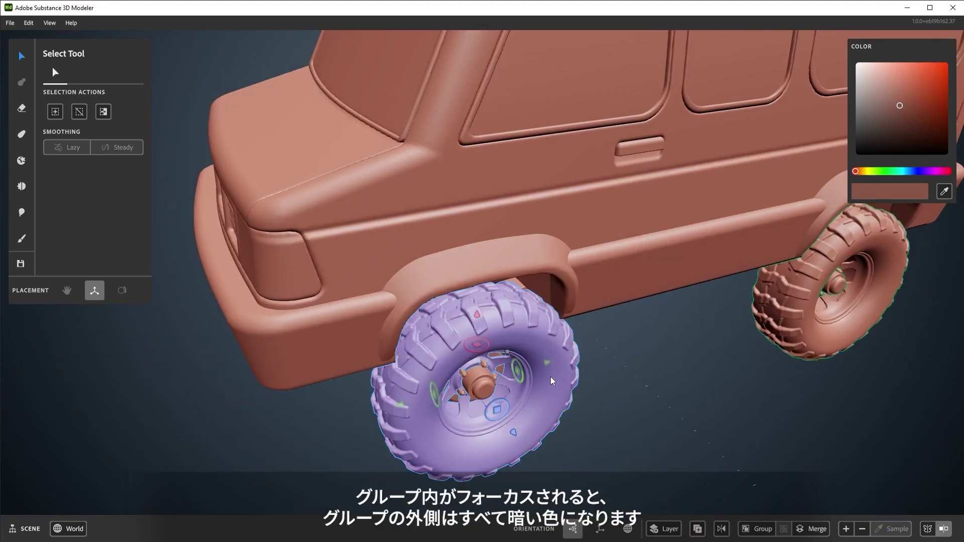
double_click(551, 377)
click(517, 403)
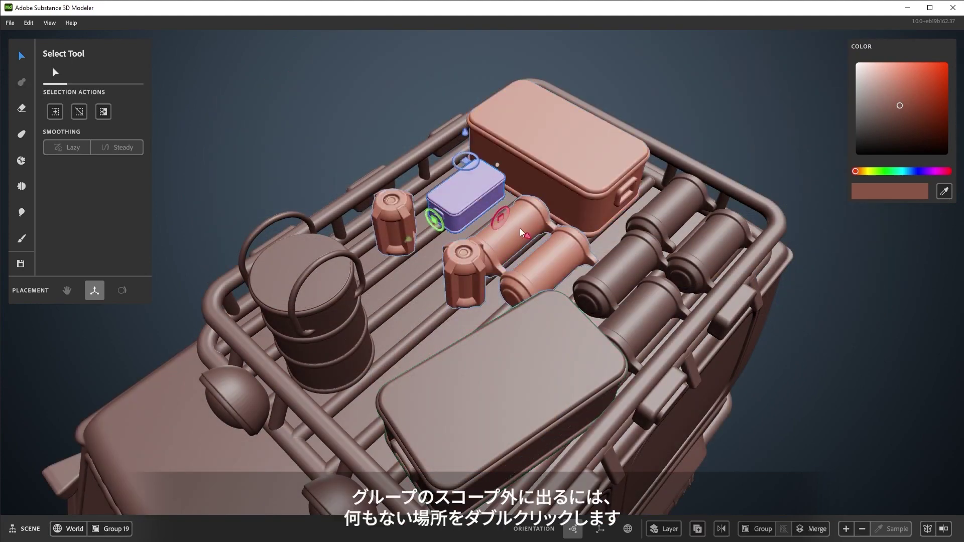
double_click(499, 251)
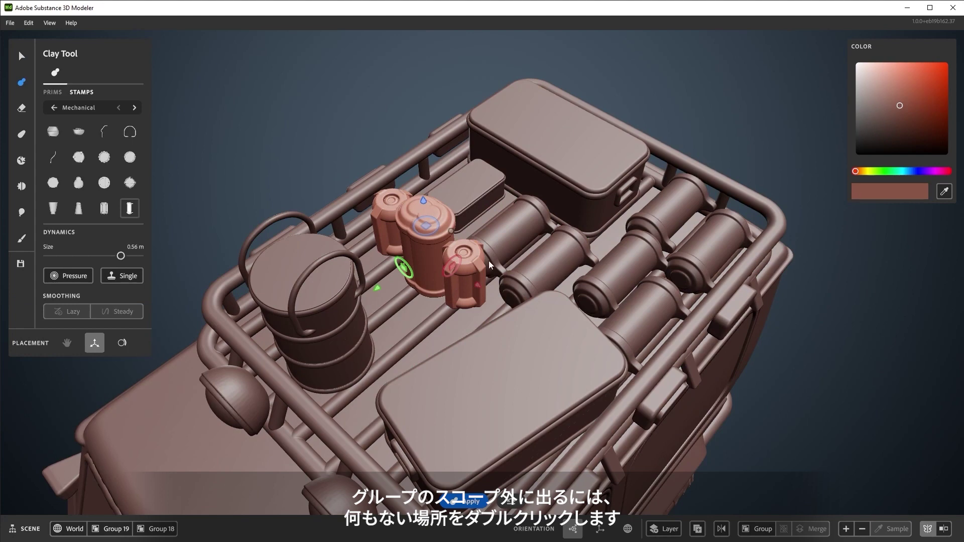
double_click(725, 111)
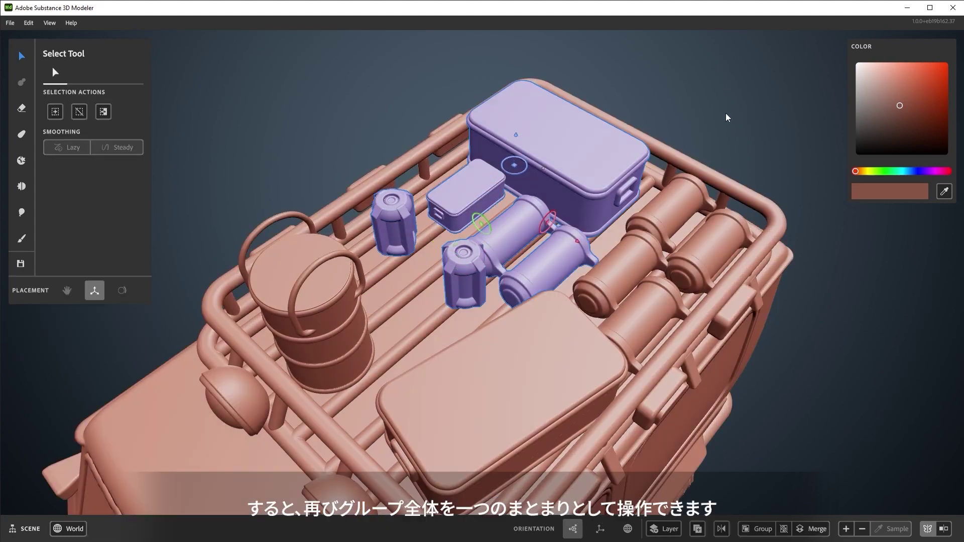
click(819, 306)
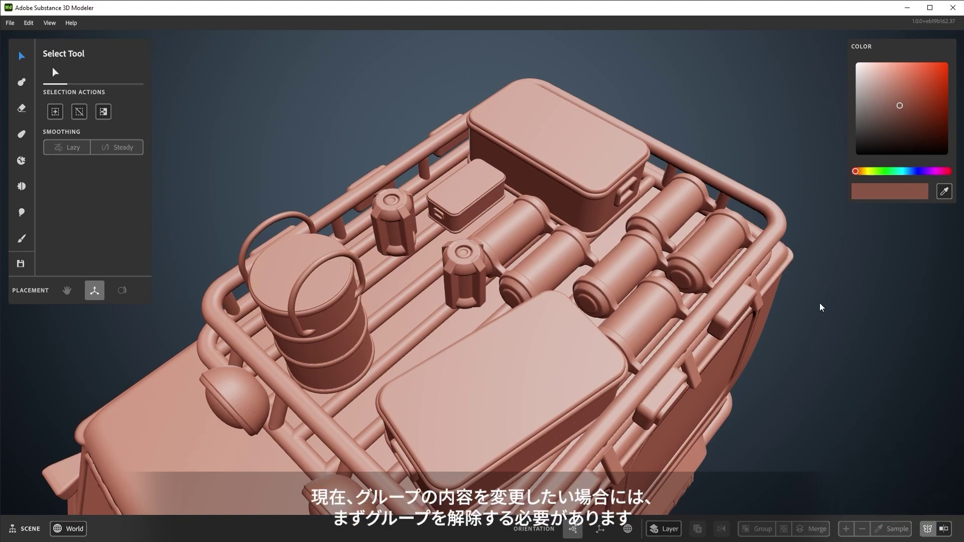
click(475, 183)
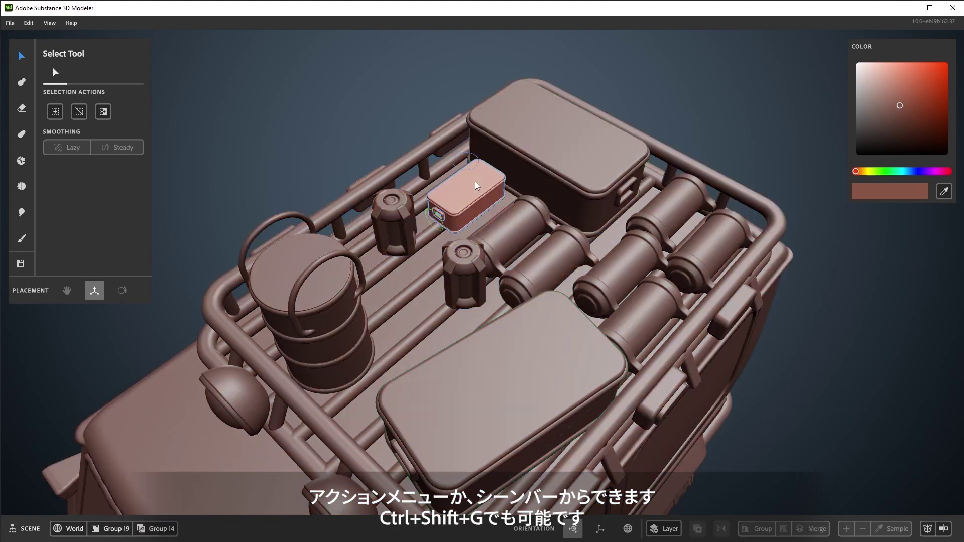
key(c)
click(466, 210)
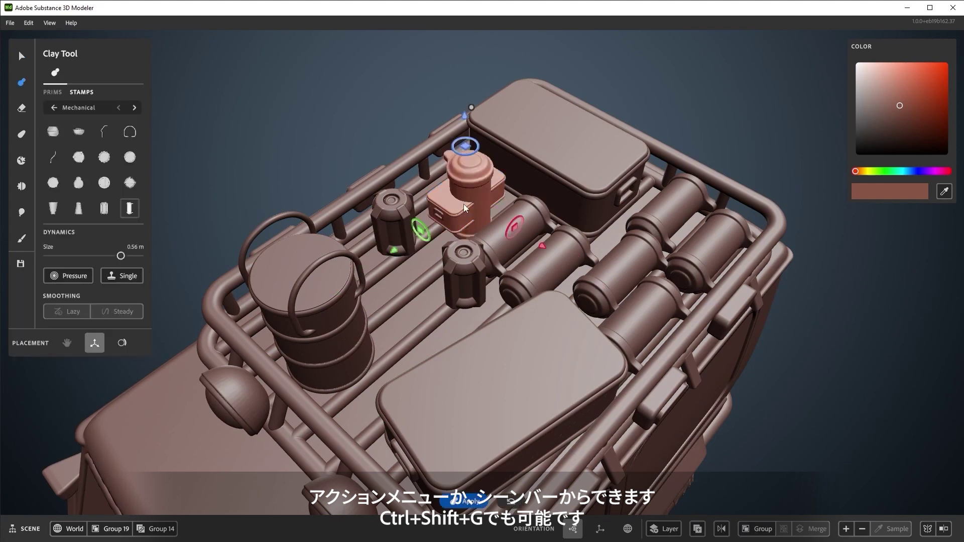
click(67, 529)
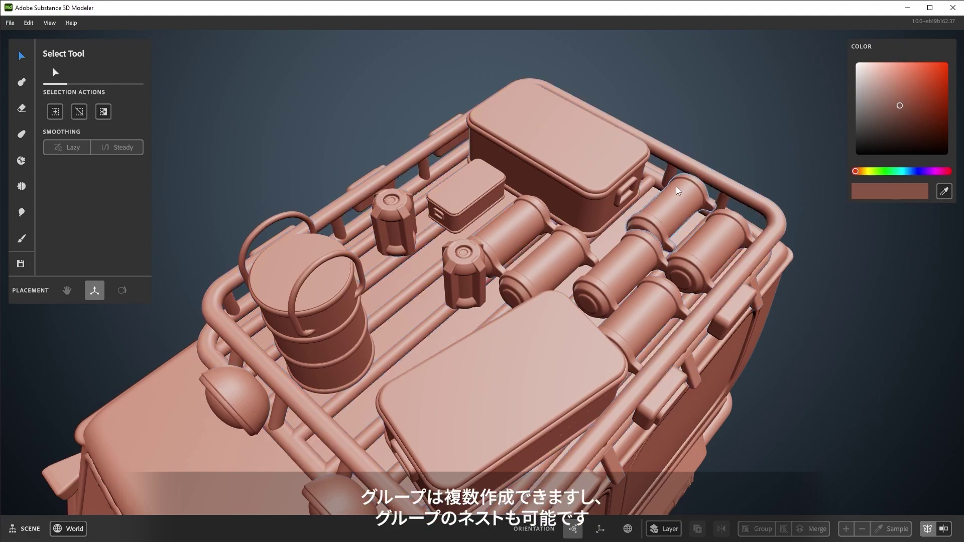
Step: Step into the cargo group and its inner nested group, select the cylinders and small box, then step back out
mouse_move(449, 226)
middle_down()
mouse_move(413, 218)
mouse_move(521, 244)
middle_up()
click(520, 245)
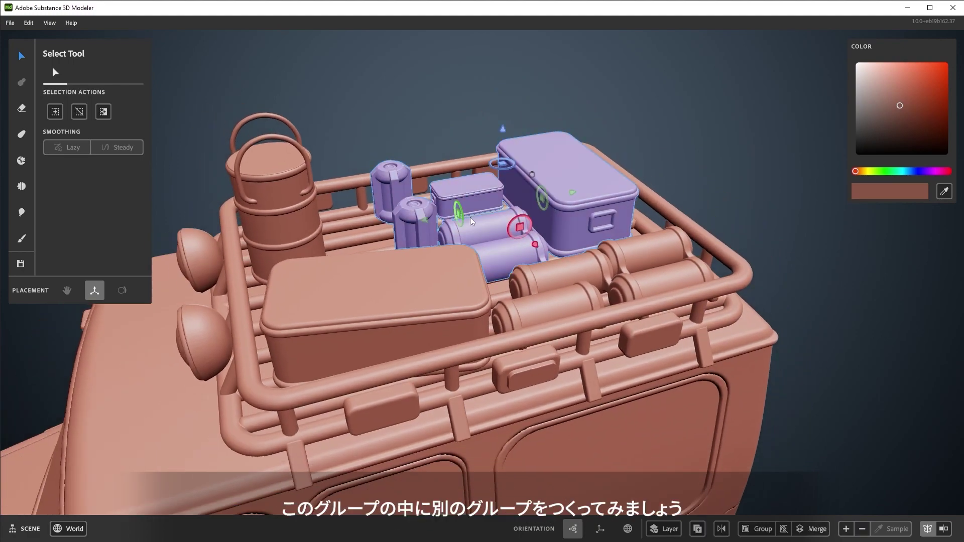
double_click(468, 192)
double_click(502, 224)
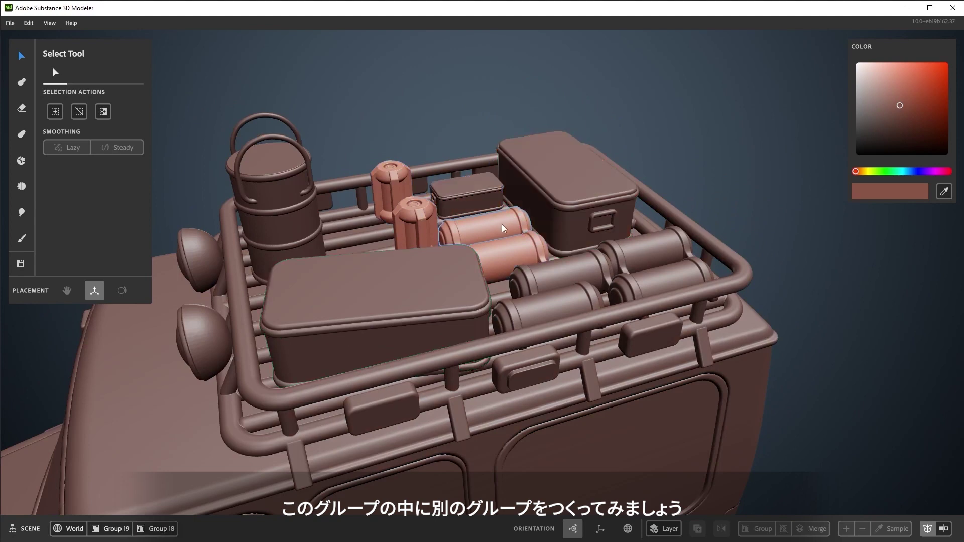
click(554, 195)
key(Escape)
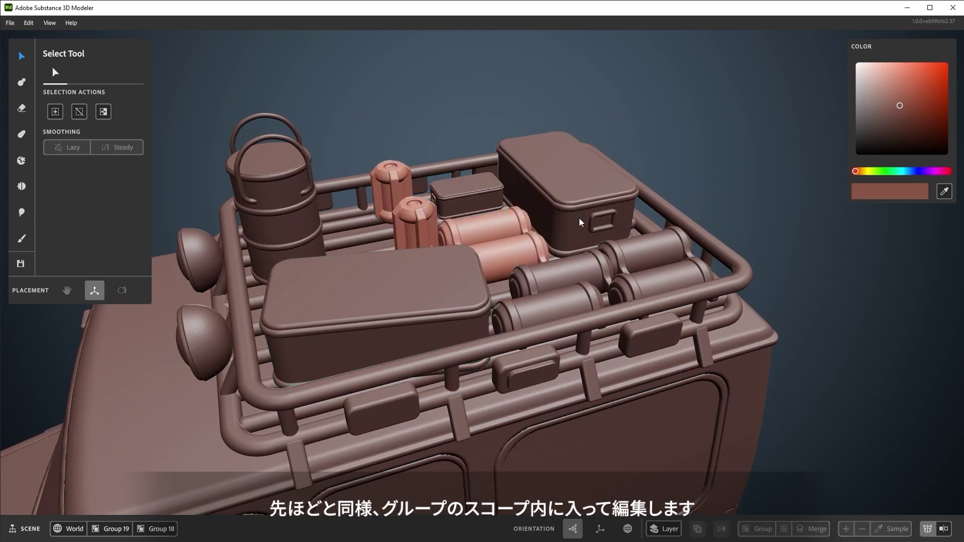
click(602, 216)
Step: Enter and leave the large box and pots-and-cylinders groups, then activate the Smooth Tool on the whole vehicle
double_click(602, 217)
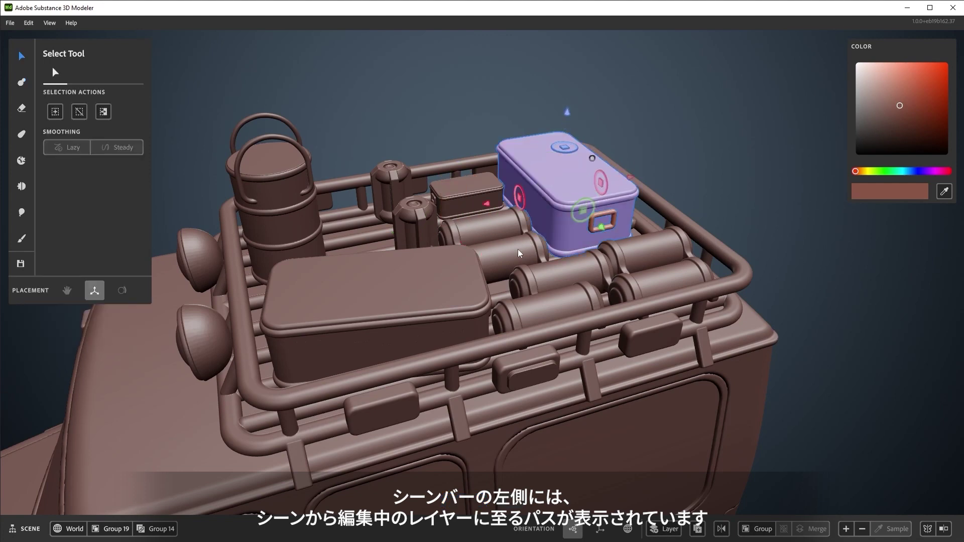
key(Escape)
key(Escape)
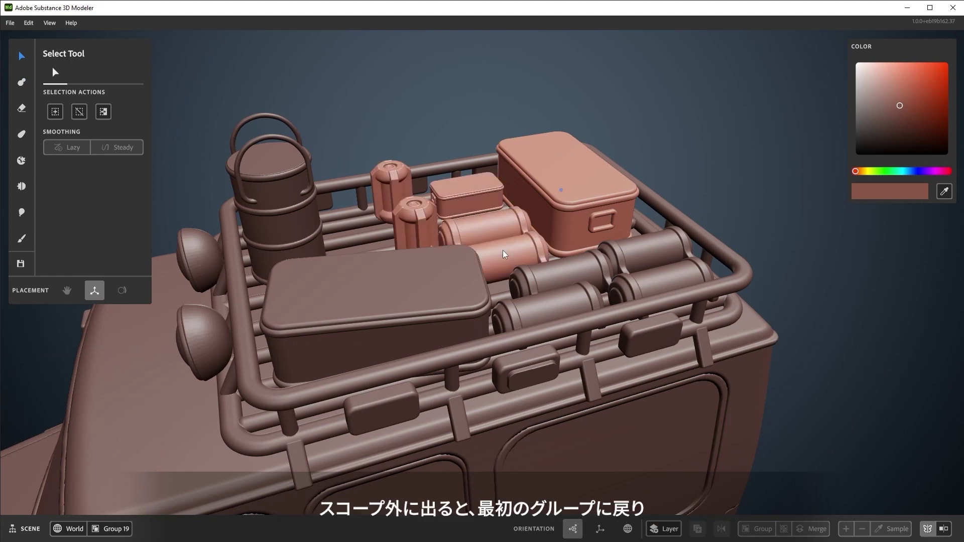
double_click(507, 231)
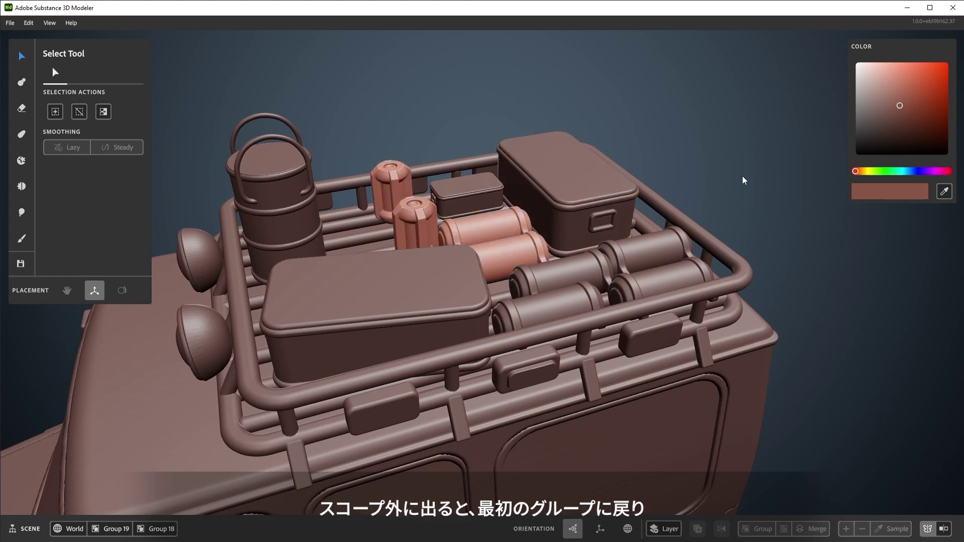
key(Escape)
key(Escape)
scroll(715, 400, down, 3)
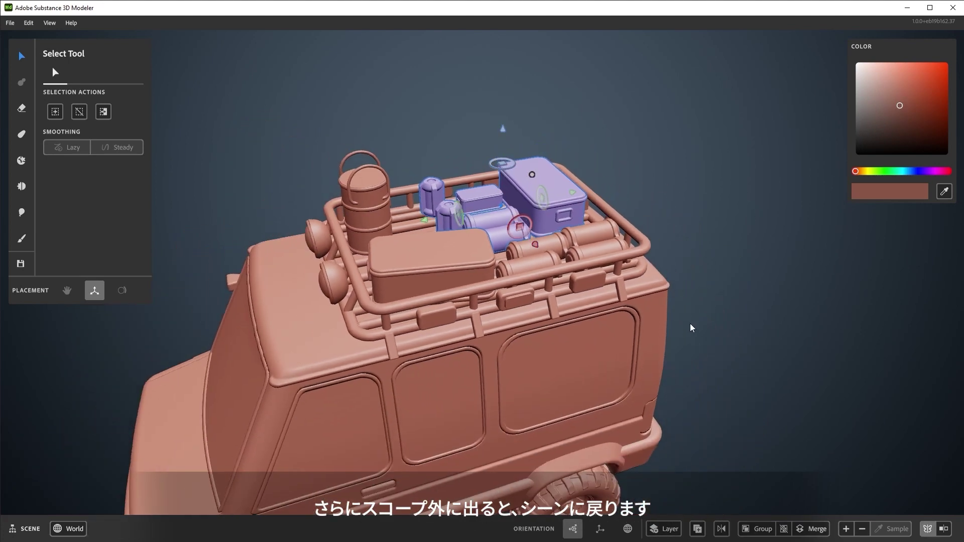
middle_drag(685, 322, 749, 239)
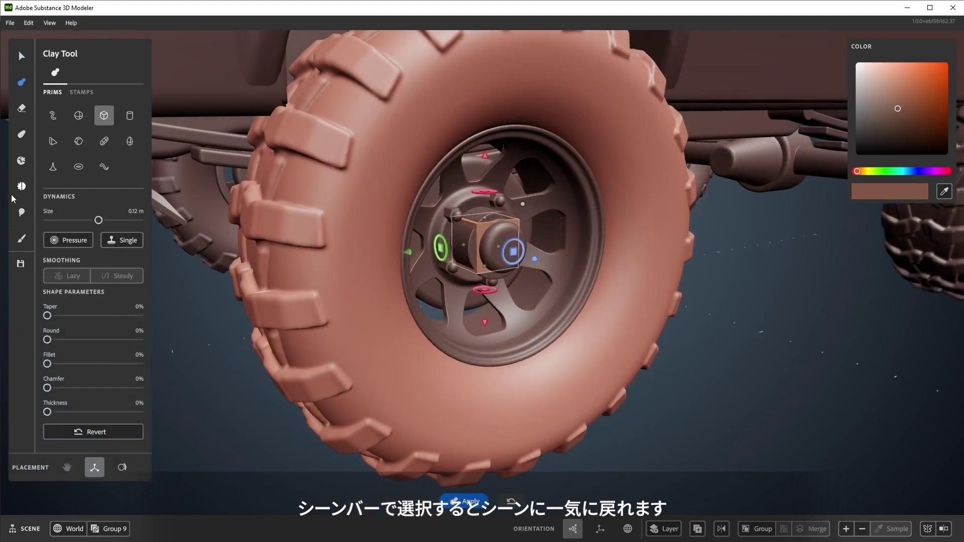
click(23, 187)
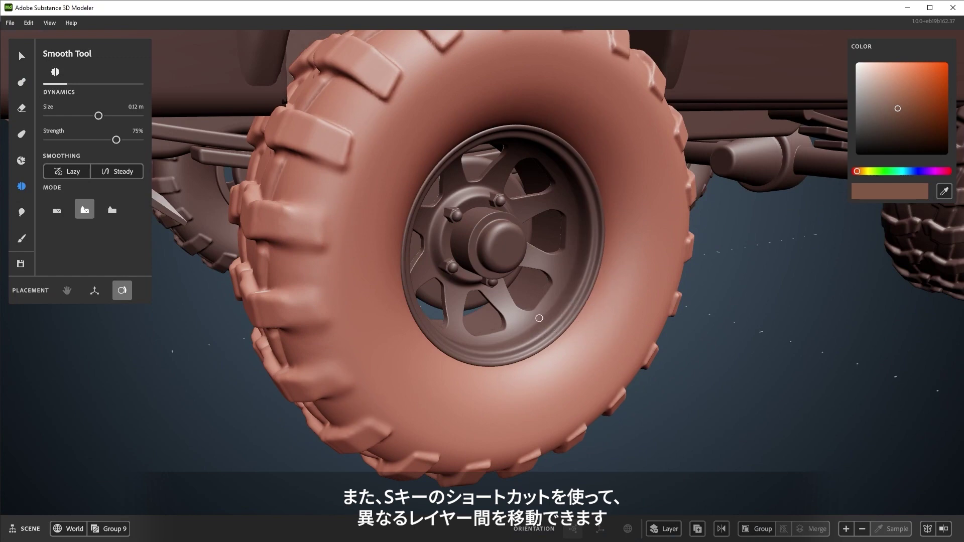
Step: Jump the Smooth Tool's target from the tire to the rim, then to the hub, using S
key(s)
key(v)
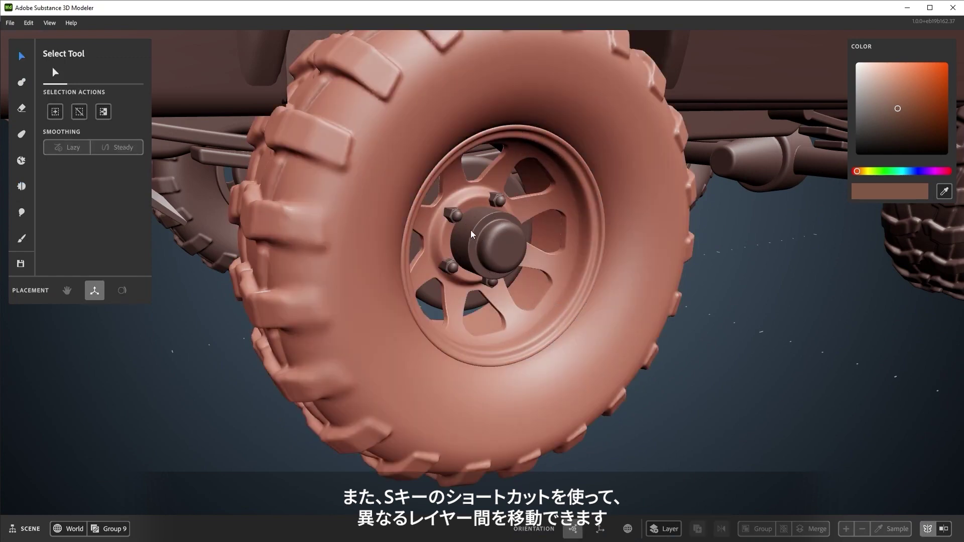
key(s)
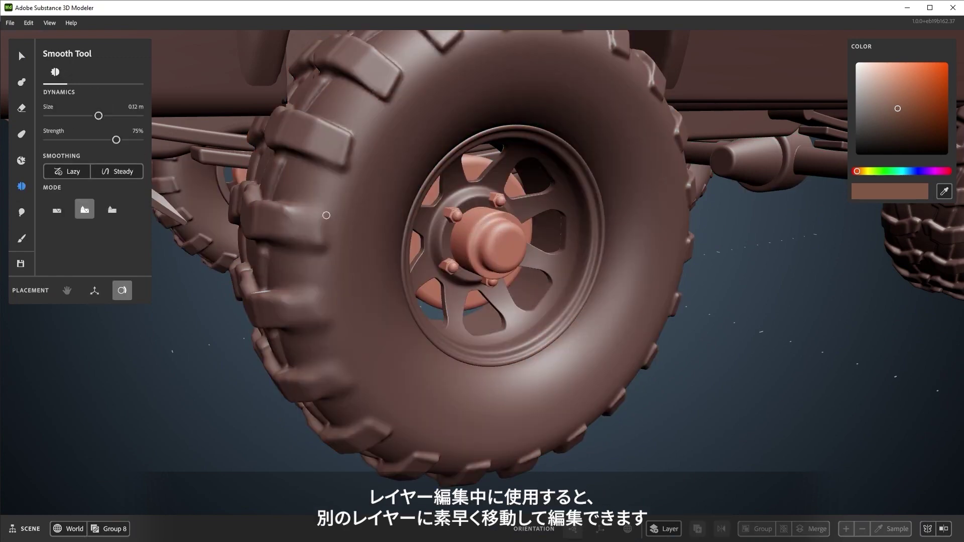
key(s)
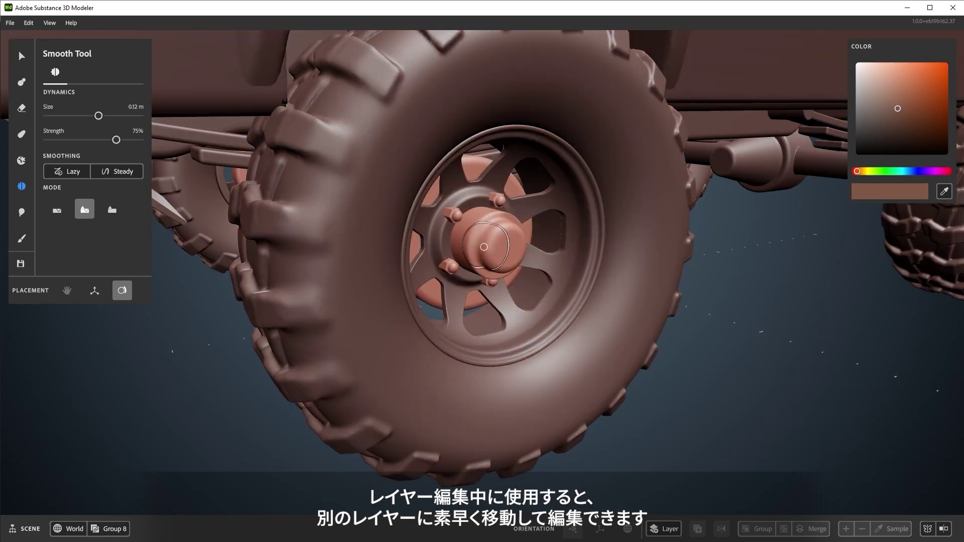
mouse_move(483, 247)
middle_down()
mouse_move(477, 345)
mouse_move(502, 358)
mouse_move(357, 161)
mouse_move(364, 185)
middle_up()
Step: Select the windshield wiper and test its orientation reset (Ctrl+R), then undo it
key(s)
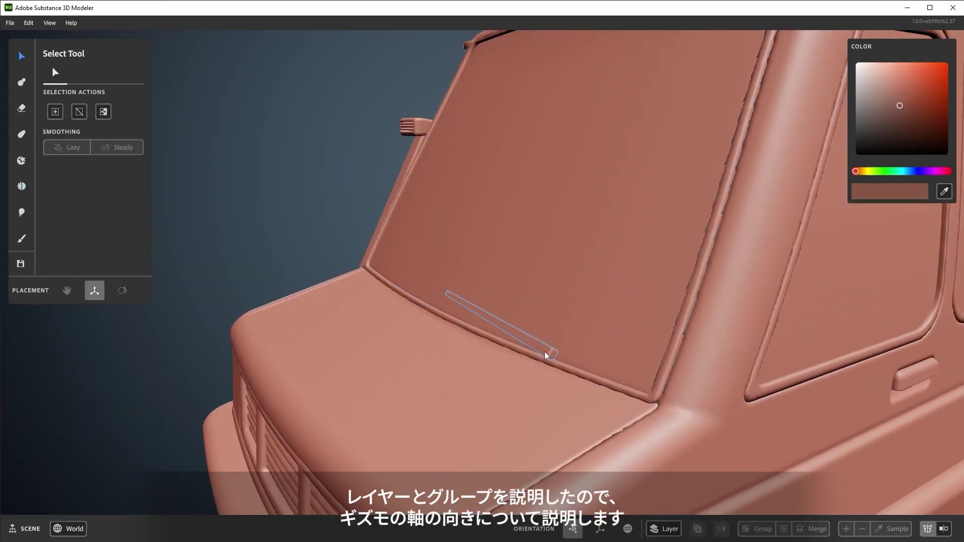
click(543, 352)
middle_drag(544, 352, 546, 366)
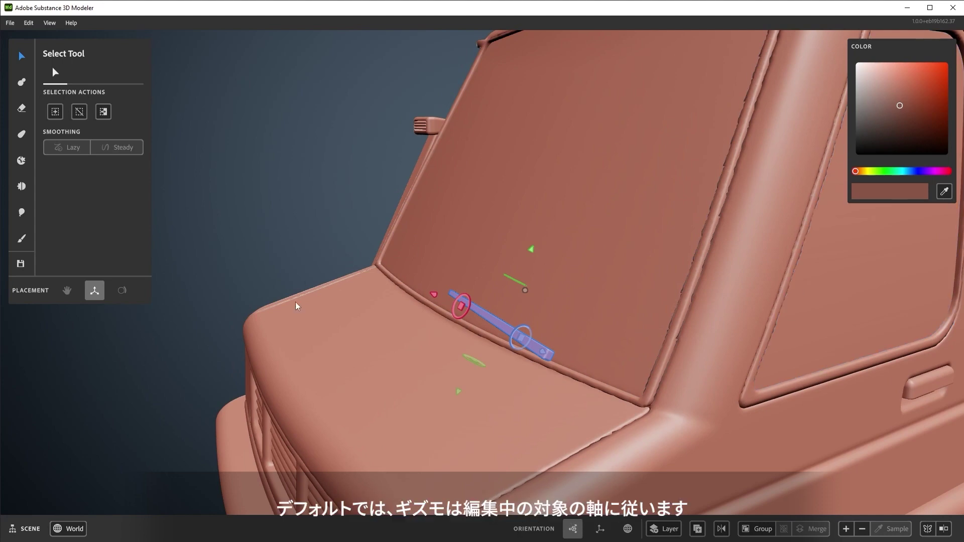
click(625, 265)
click(514, 337)
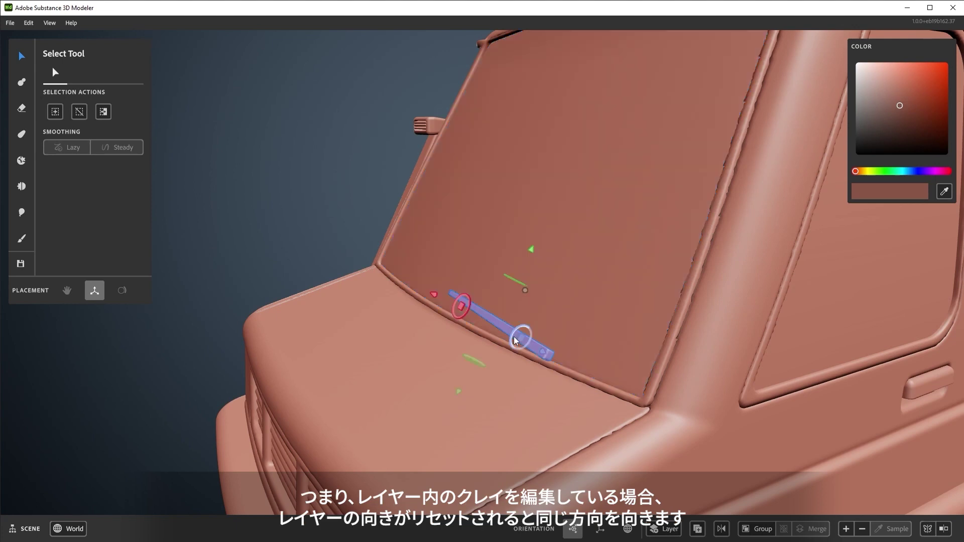
key(ctrl+r)
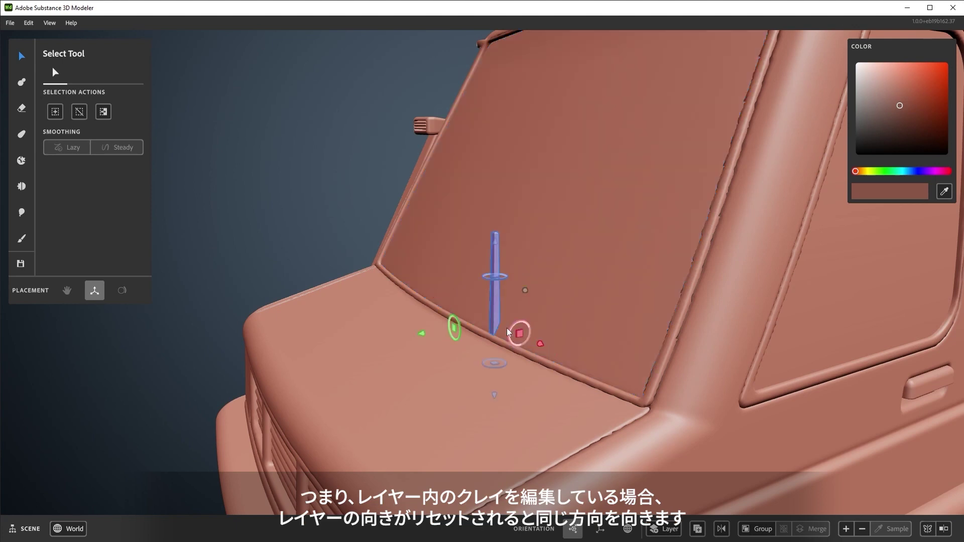
key(ctrl+z)
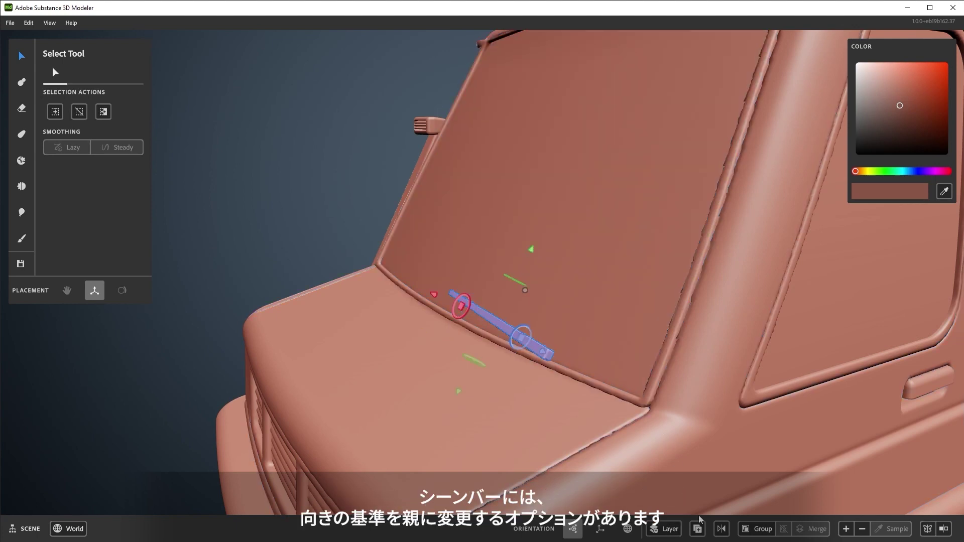
Step: Switch transforms to Parent orientation, test by moving the wiper upward, then undo the move
click(600, 533)
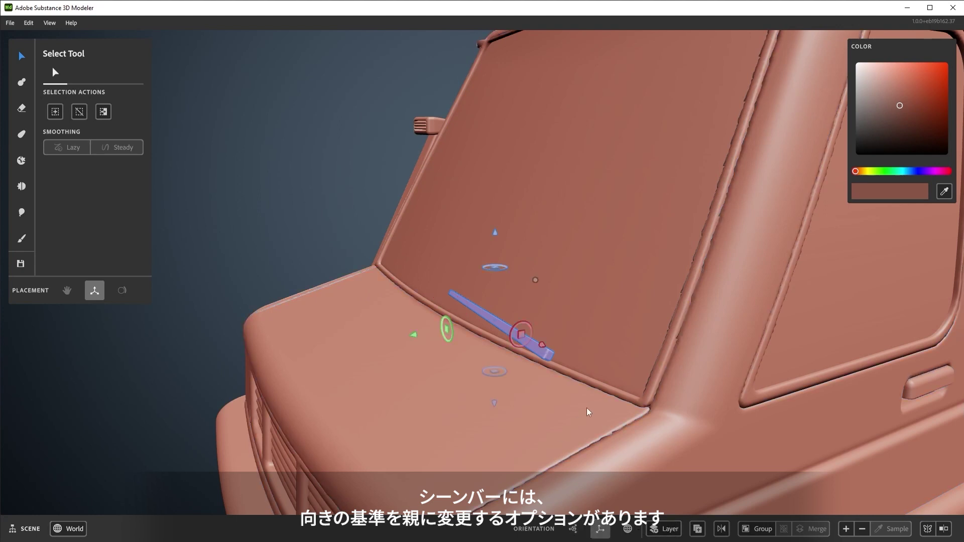
drag(497, 234, 495, 209)
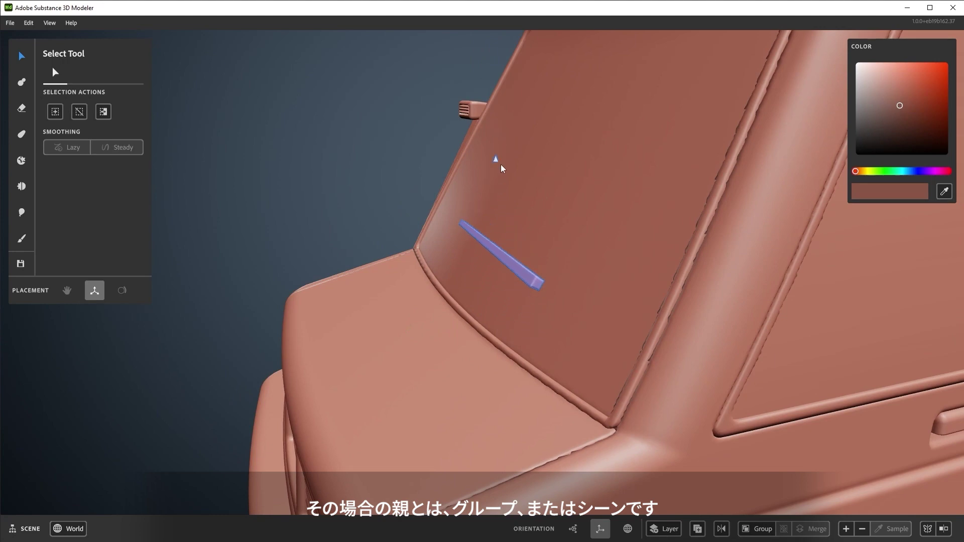
key(ctrl+z)
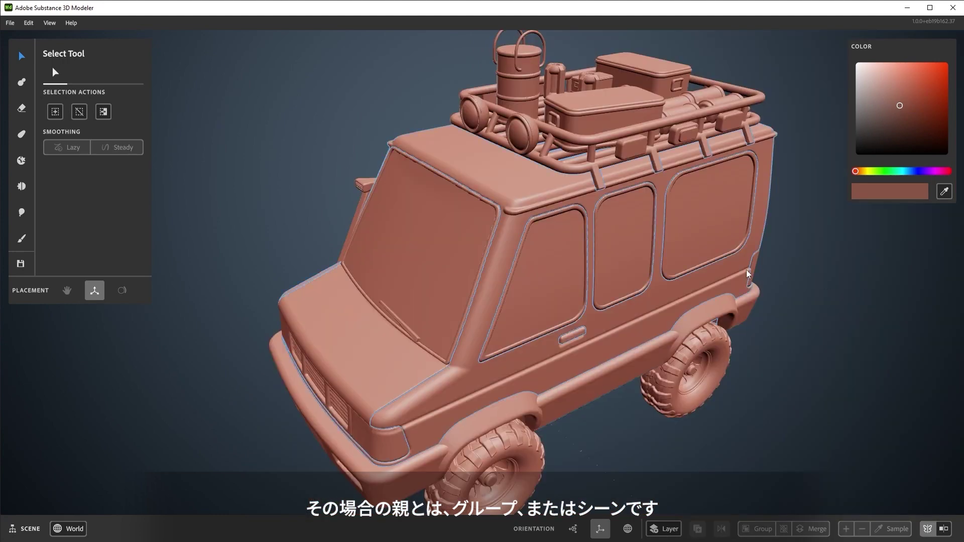
Step: Hide the side windows and windshield through the Actions visibility options
click(537, 297)
shift+click(459, 277)
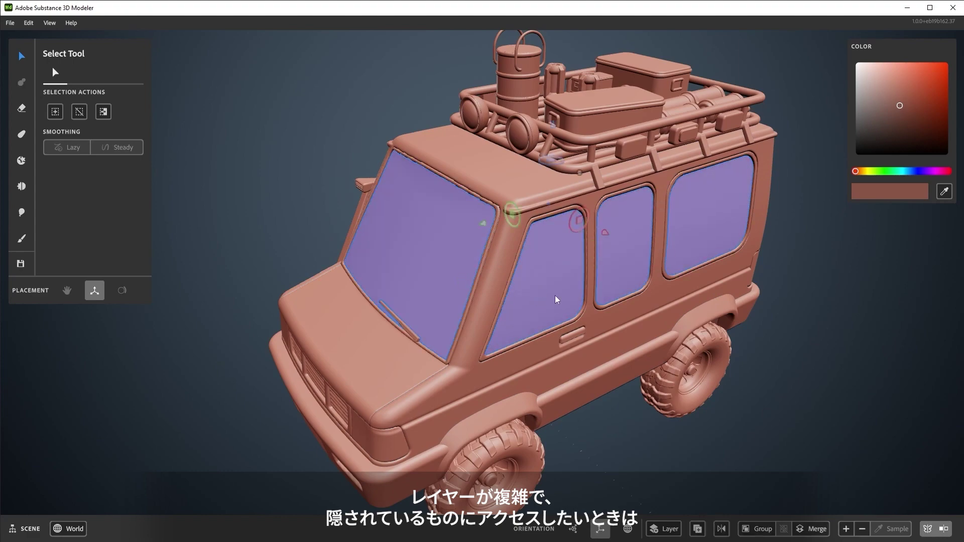
scroll(558, 309, up, 3)
right_click(551, 301)
click(591, 409)
click(577, 448)
Step: Hide the headlight panels and the lower body skirt
mouse_move(577, 456)
middle_down()
mouse_move(522, 388)
mouse_move(605, 369)
mouse_move(478, 364)
mouse_move(565, 411)
mouse_move(469, 332)
mouse_move(355, 345)
middle_up()
click(355, 341)
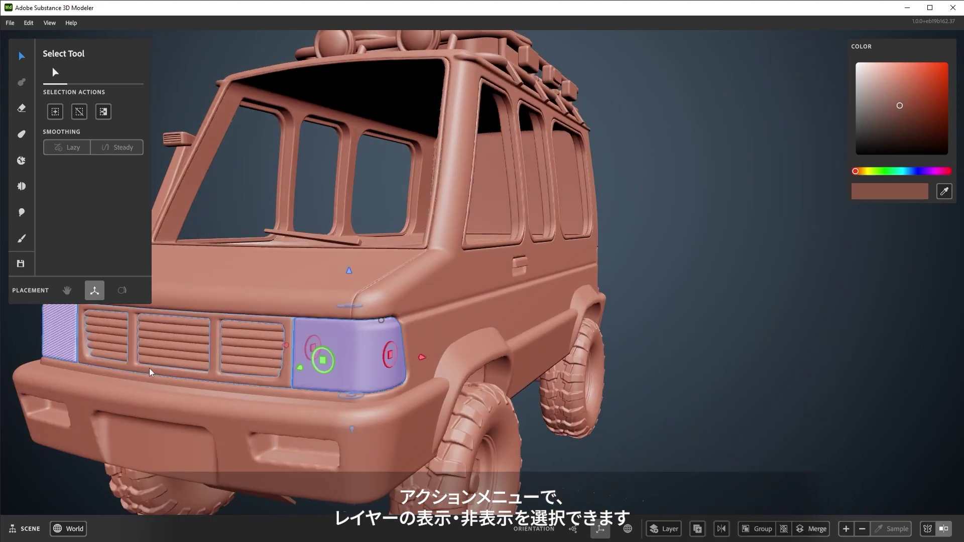
right_click(347, 338)
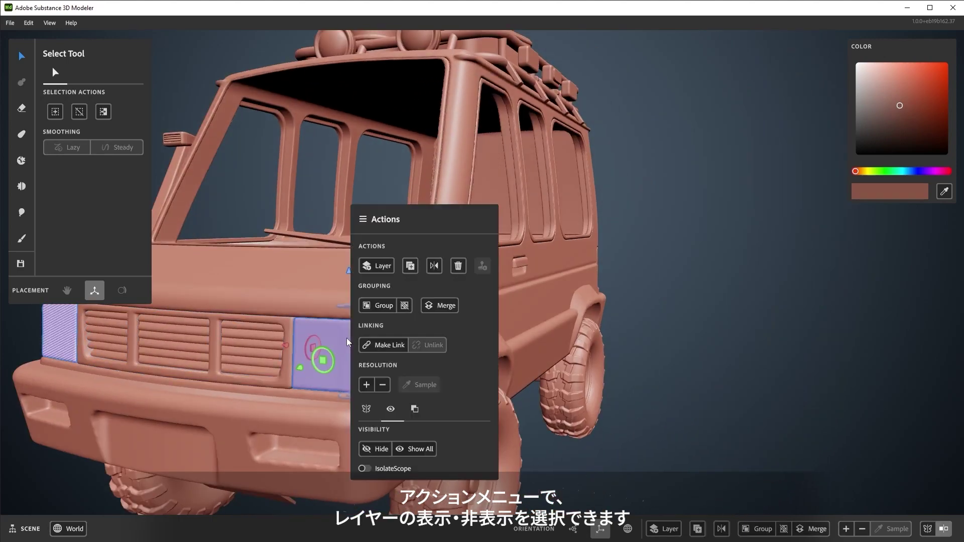
click(375, 450)
mouse_move(754, 351)
middle_down()
mouse_move(708, 349)
mouse_move(606, 407)
mouse_move(593, 340)
mouse_move(621, 427)
mouse_move(596, 332)
mouse_move(584, 337)
middle_up()
click(588, 366)
right_click(588, 366)
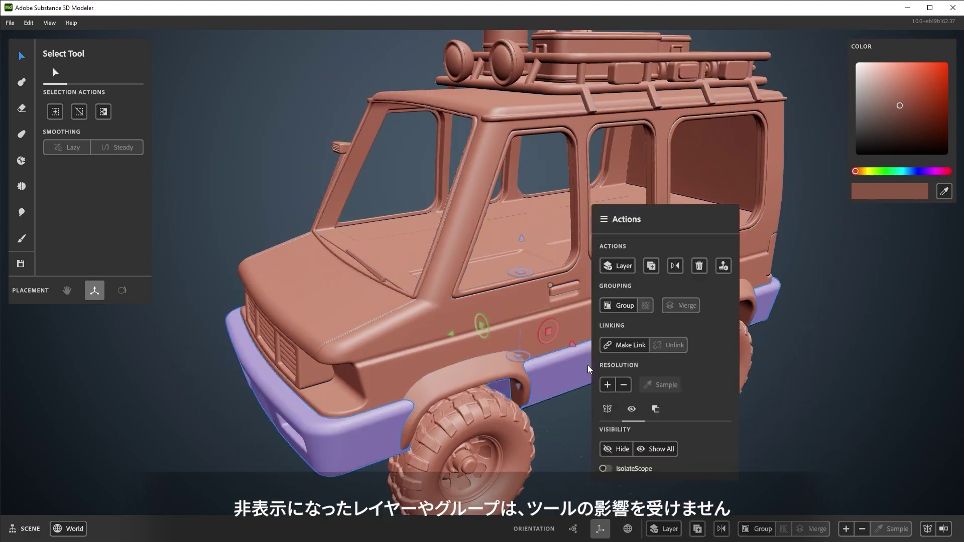
click(623, 449)
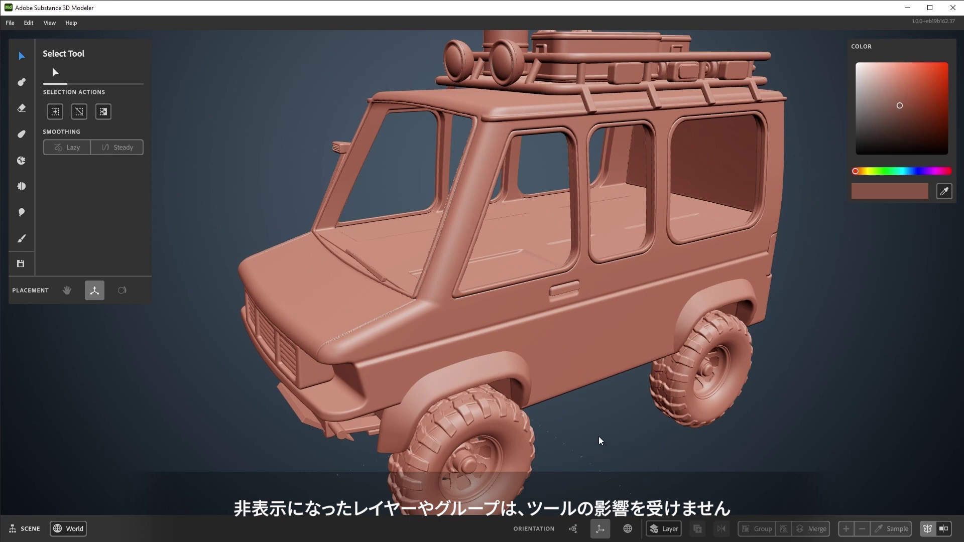
Step: Bring all hidden parts back with Show All in the Actions panel
right_click(641, 429)
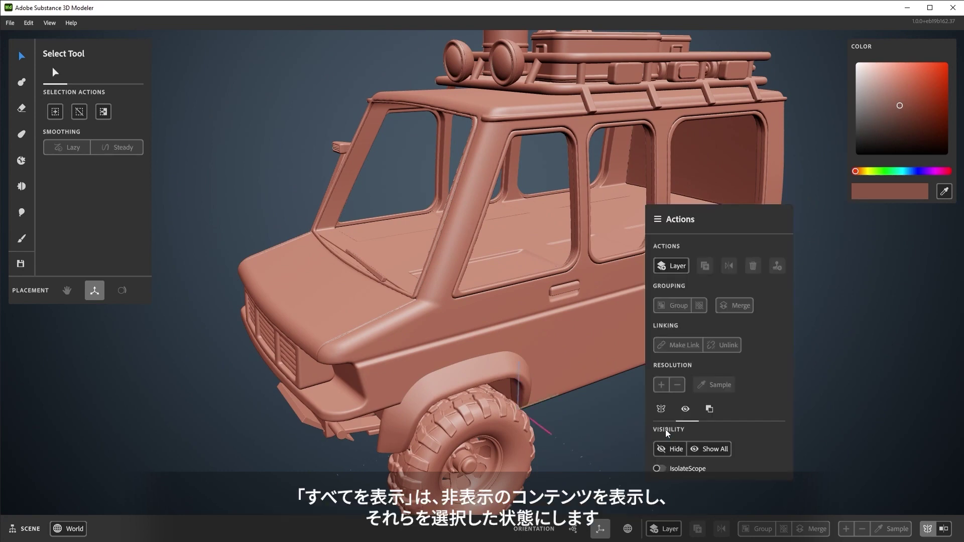
click(713, 449)
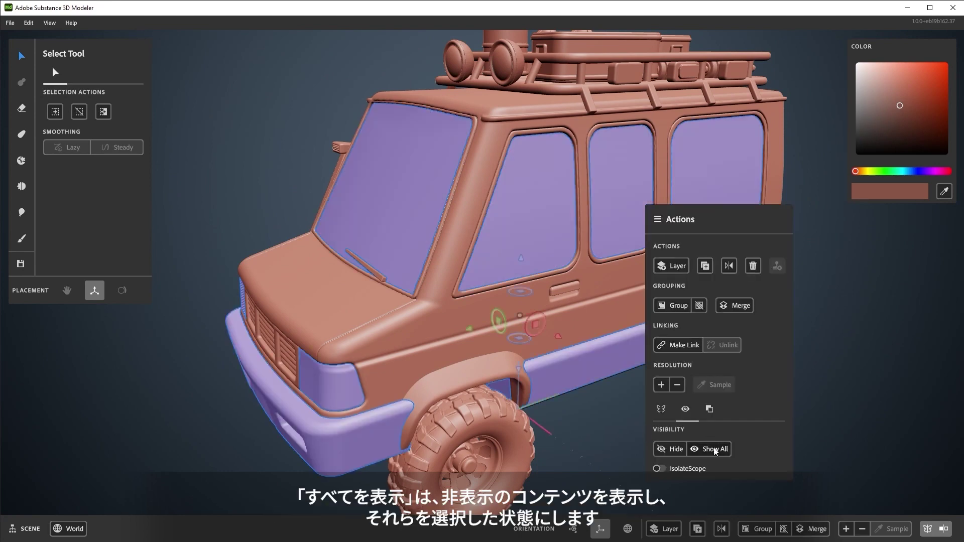
click(858, 320)
Step: Toggle the windows, skirt and lower body hidden and shown with H to expose the chassis
key(h)
key(h)
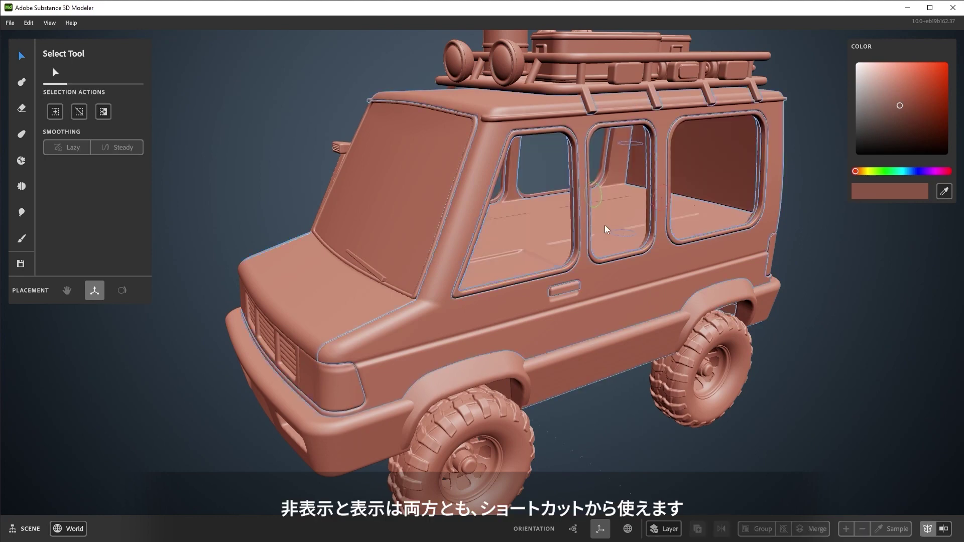
click(579, 342)
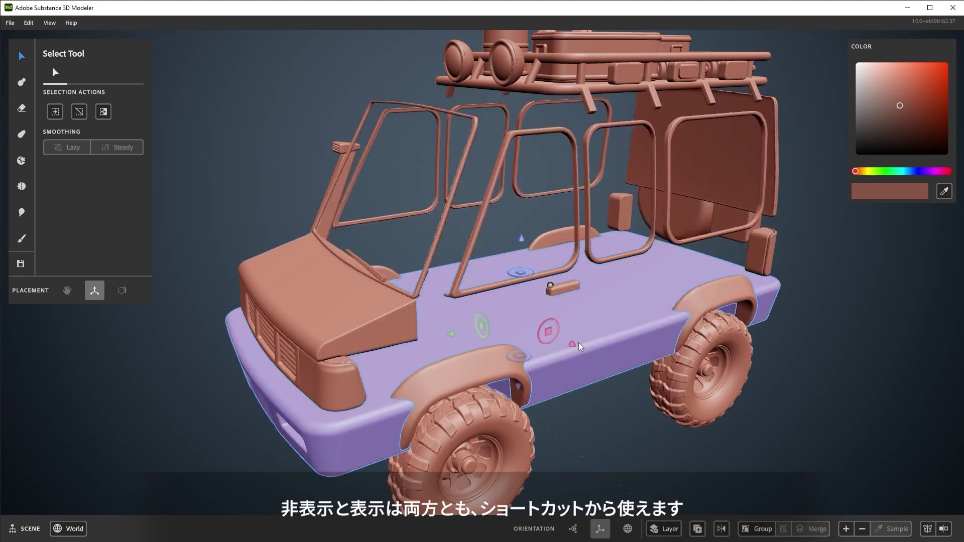
key(h)
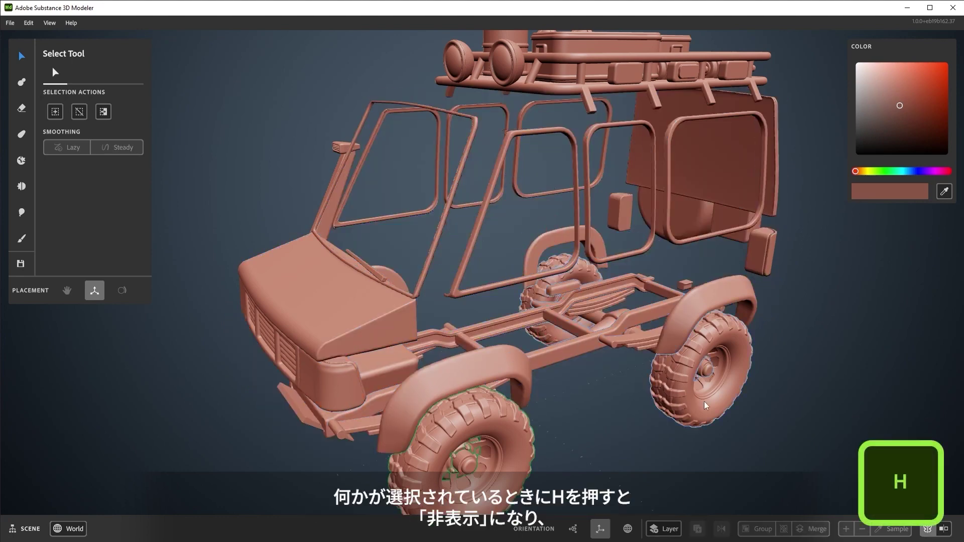
key(h)
click(816, 340)
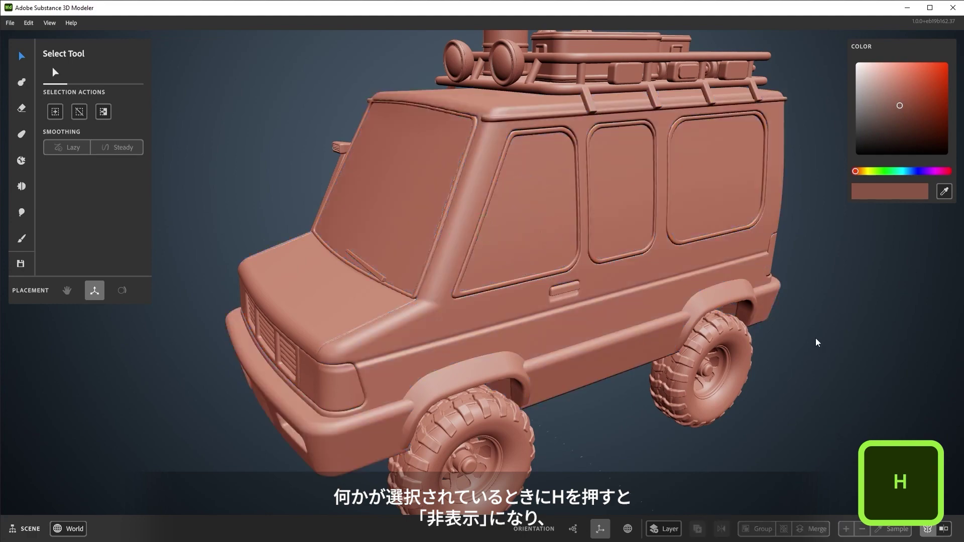
Step: Hide the hood and windshield with H, then reveal all panels again
click(321, 311)
shift+click(391, 240)
key(h)
click(487, 379)
key(h)
key(h)
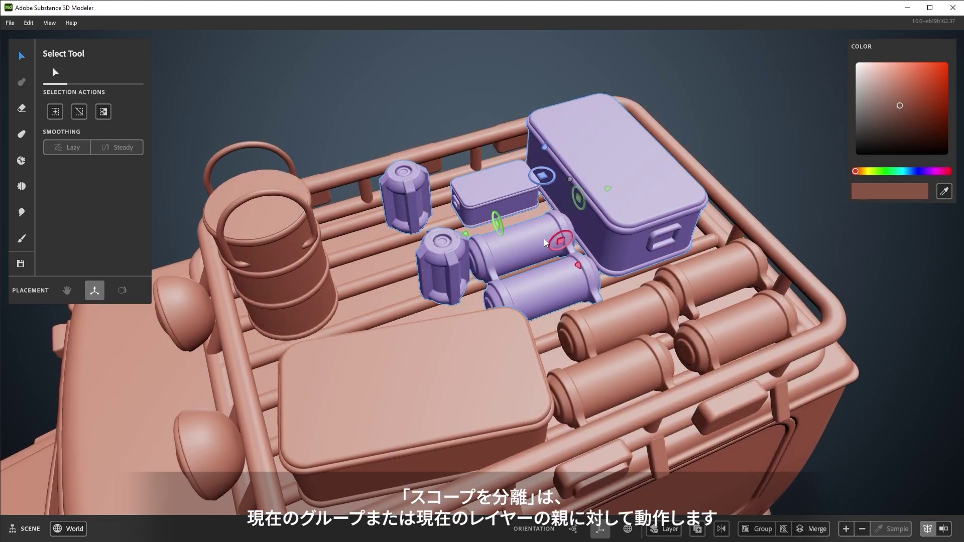
Step: Isolate roof-rack cargo Group 19 with IsolateScope, orbit it, then exit isolation and select the cargo
double_click(537, 237)
right_click(535, 236)
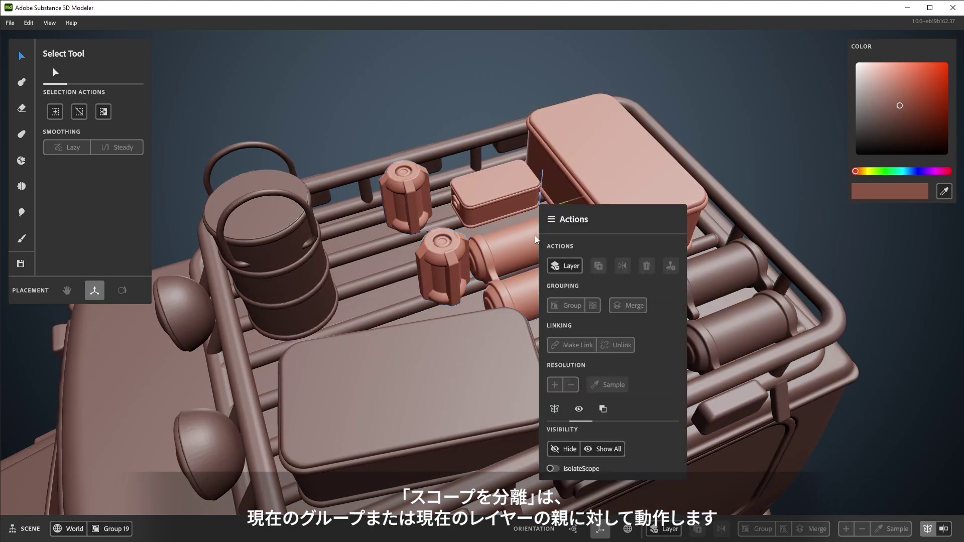
click(553, 469)
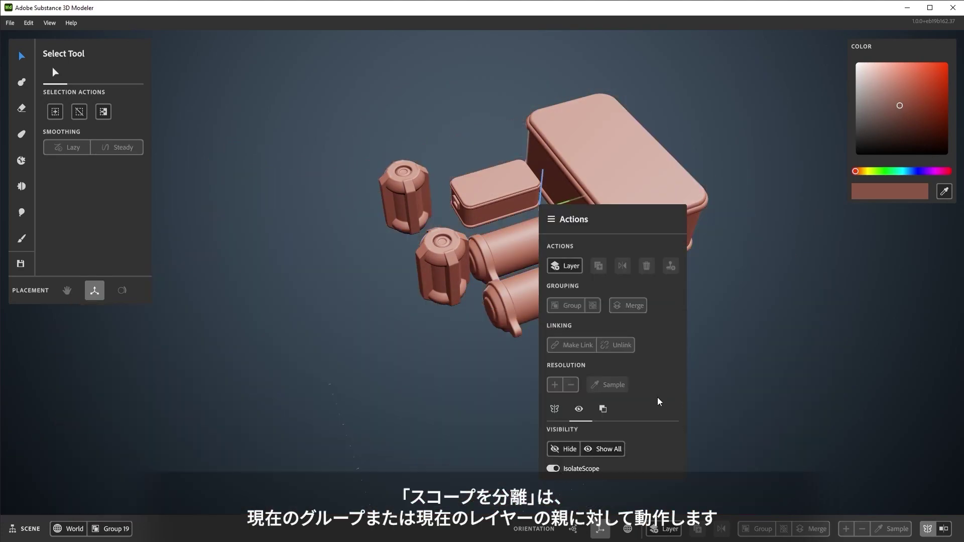
middle_drag(729, 299, 642, 316)
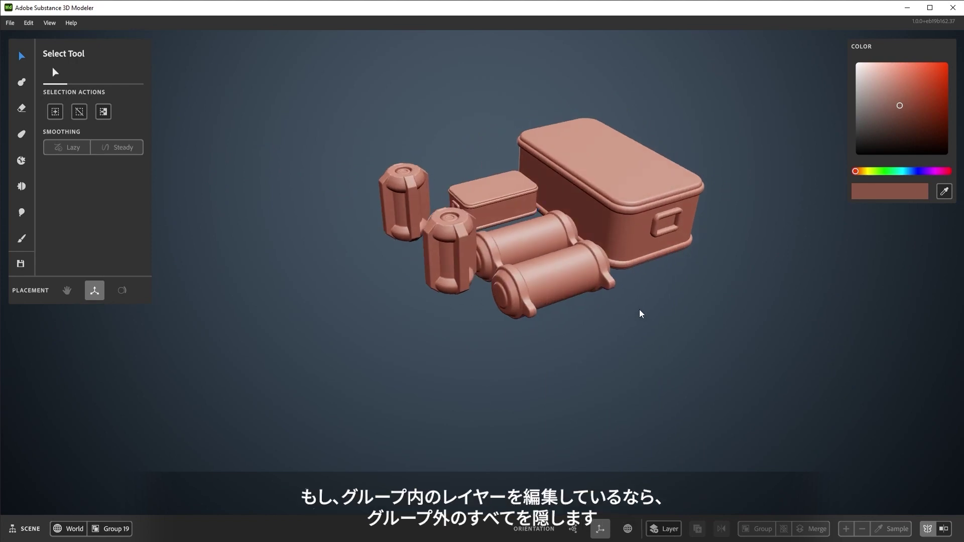
click(728, 271)
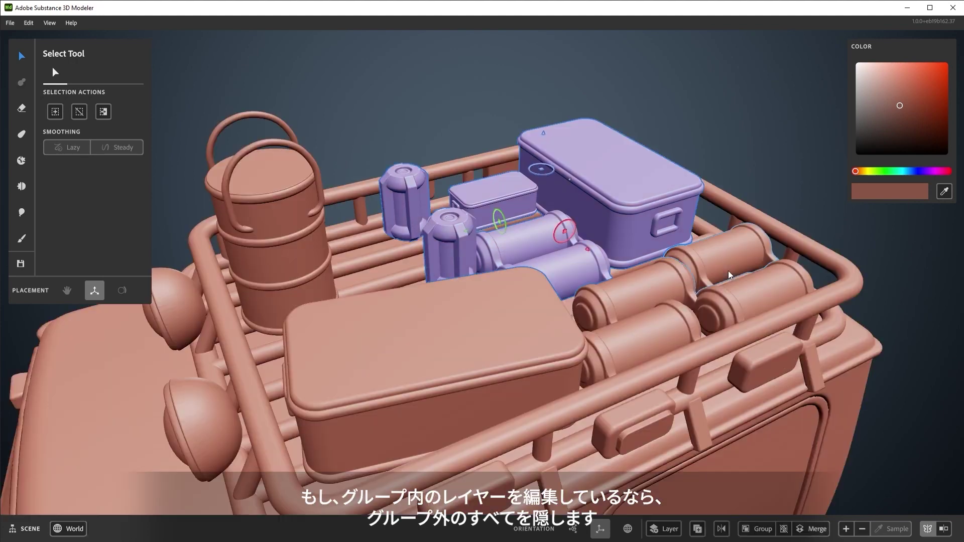
right_click(790, 200)
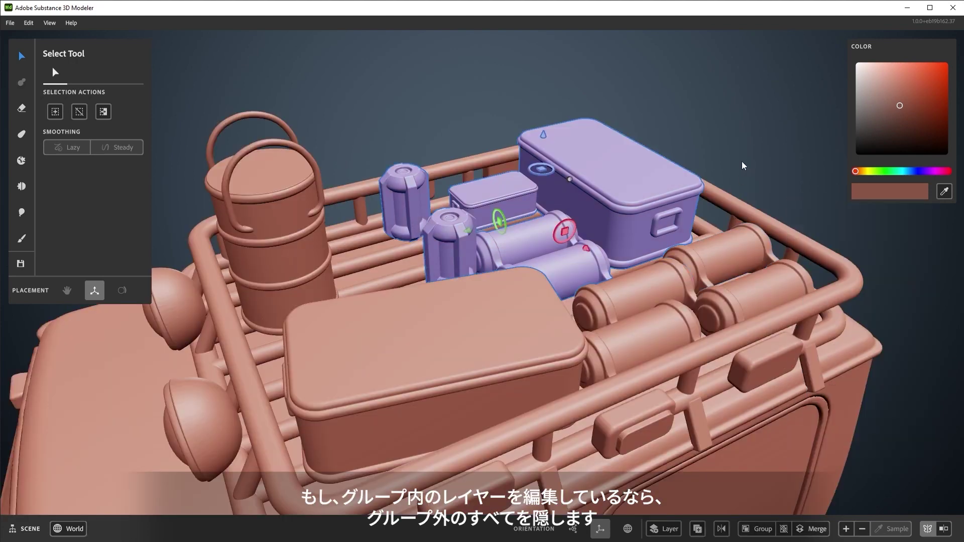
Step: Combine the selected roof-rack cargo pieces using Merge in the Actions panel
right_click(613, 205)
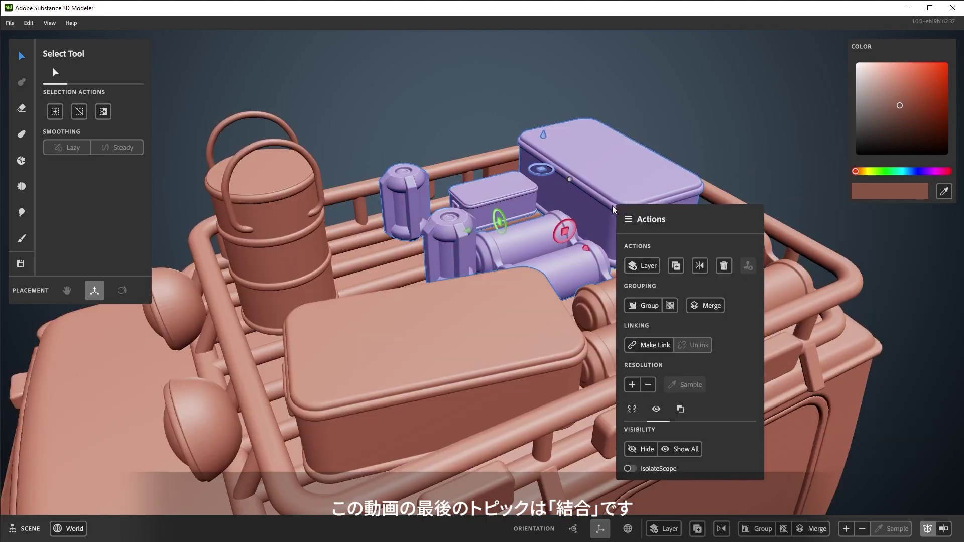
click(701, 308)
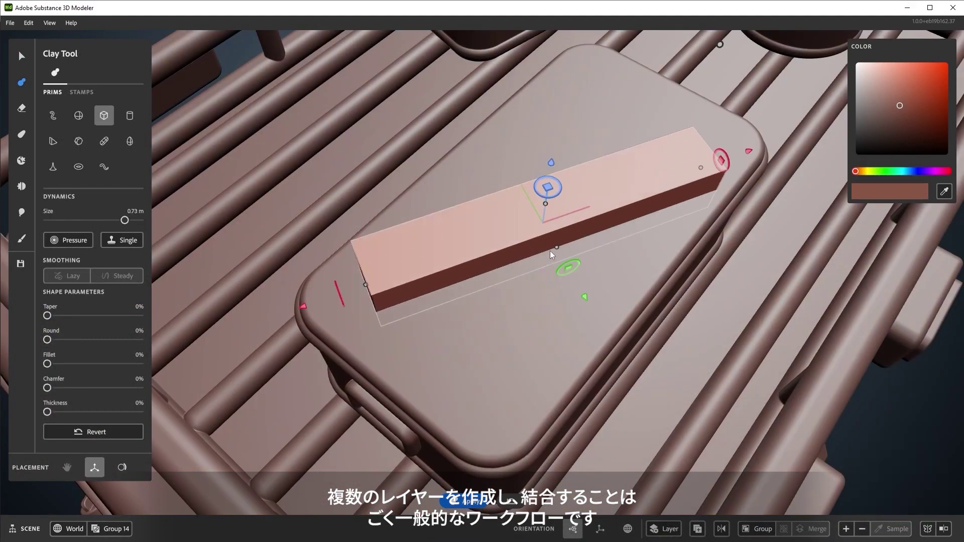
Step: Stretch a clay box into a thin lid bar with Round and Fillet at 100%
mouse_move(550, 251)
mouse_down()
mouse_move(547, 227)
mouse_move(380, 288)
mouse_up()
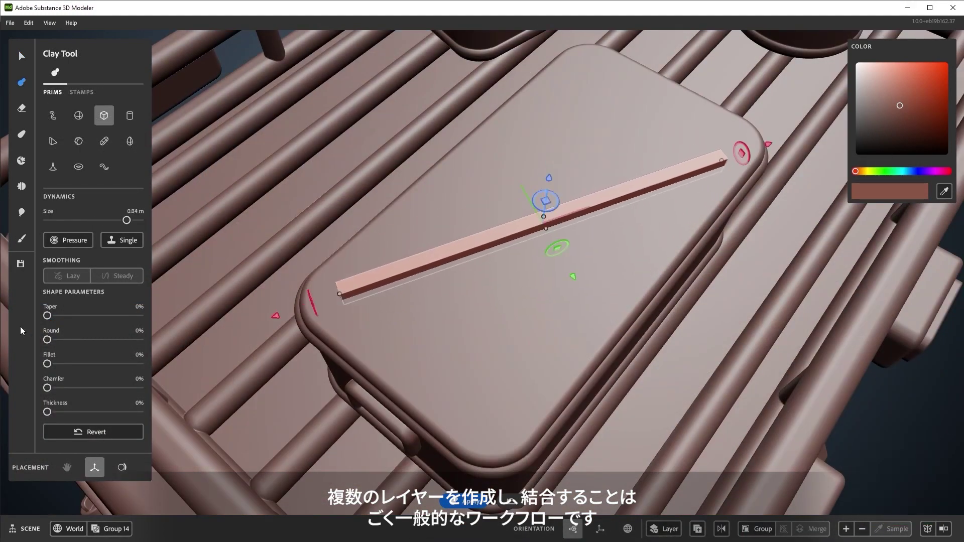
drag(47, 340, 139, 340)
drag(46, 364, 140, 364)
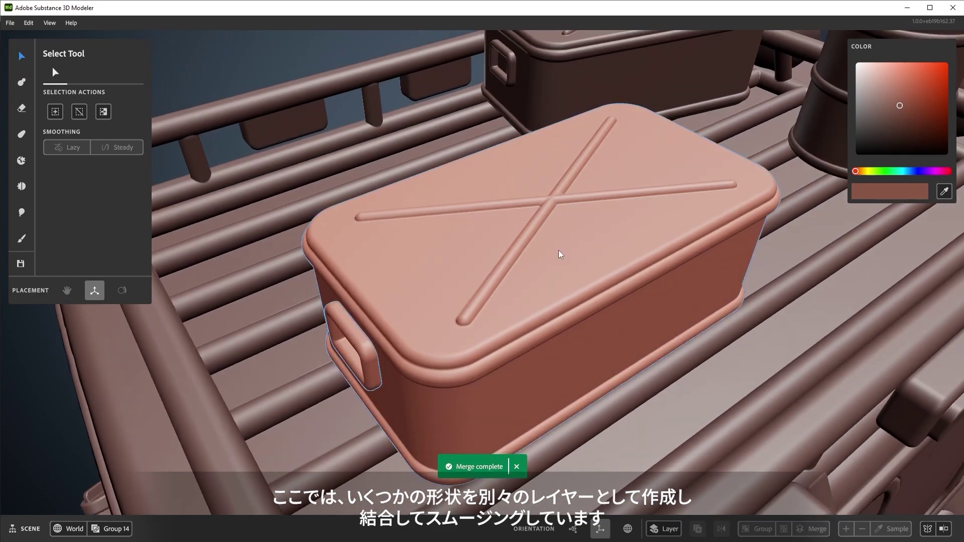
Step: Smooth the horizontal groove on the merged cargo box lid
click(559, 250)
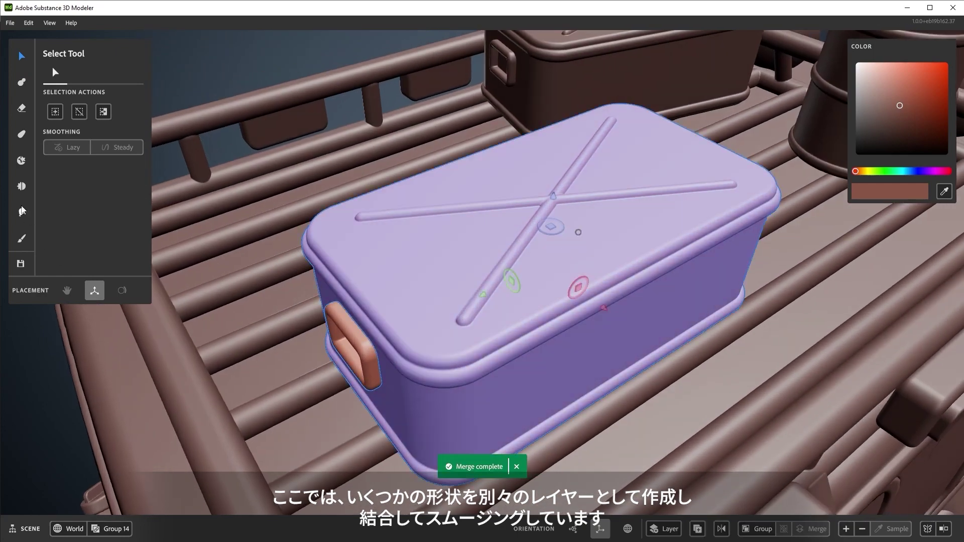
click(23, 190)
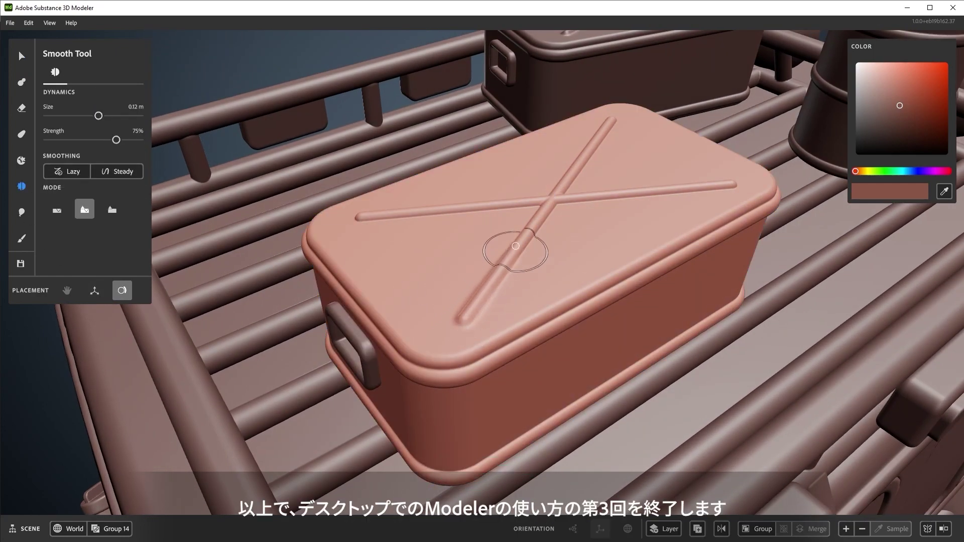
drag(483, 207, 584, 158)
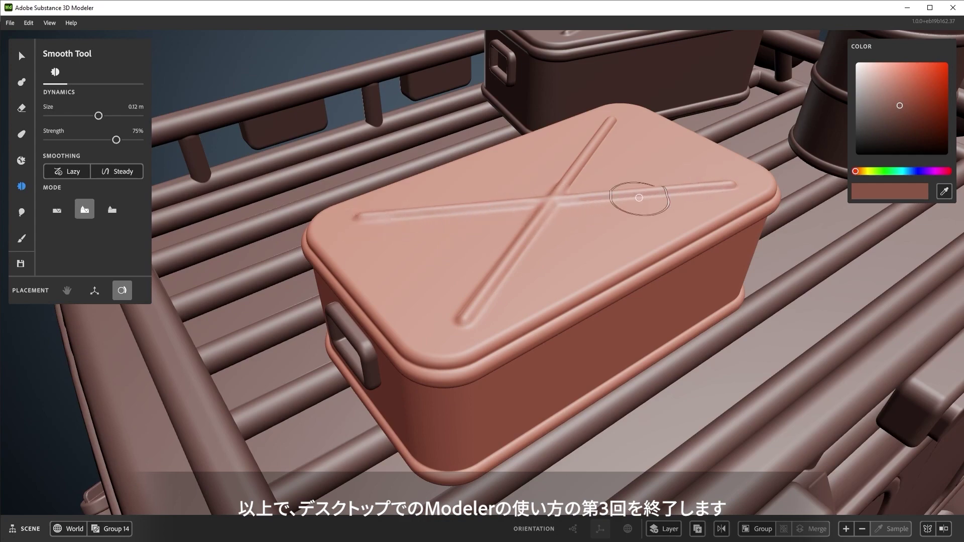